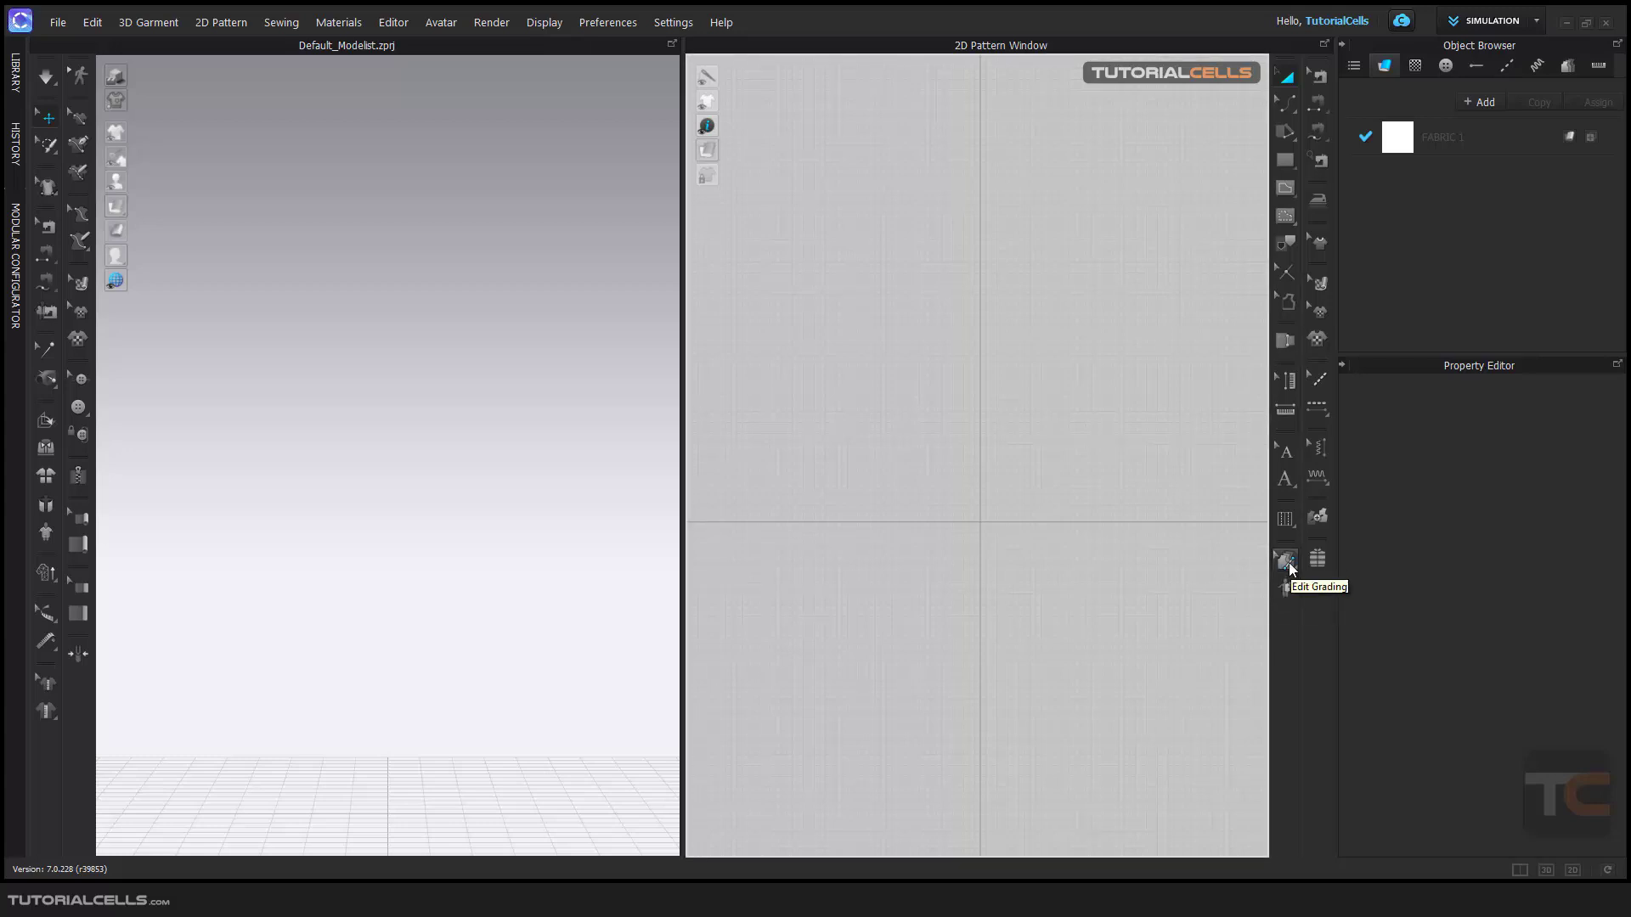
Load the MV2_Thomas avatar from the Library's Male_V2 folder and list the Garment files
drag(1291, 569, 1311, 615)
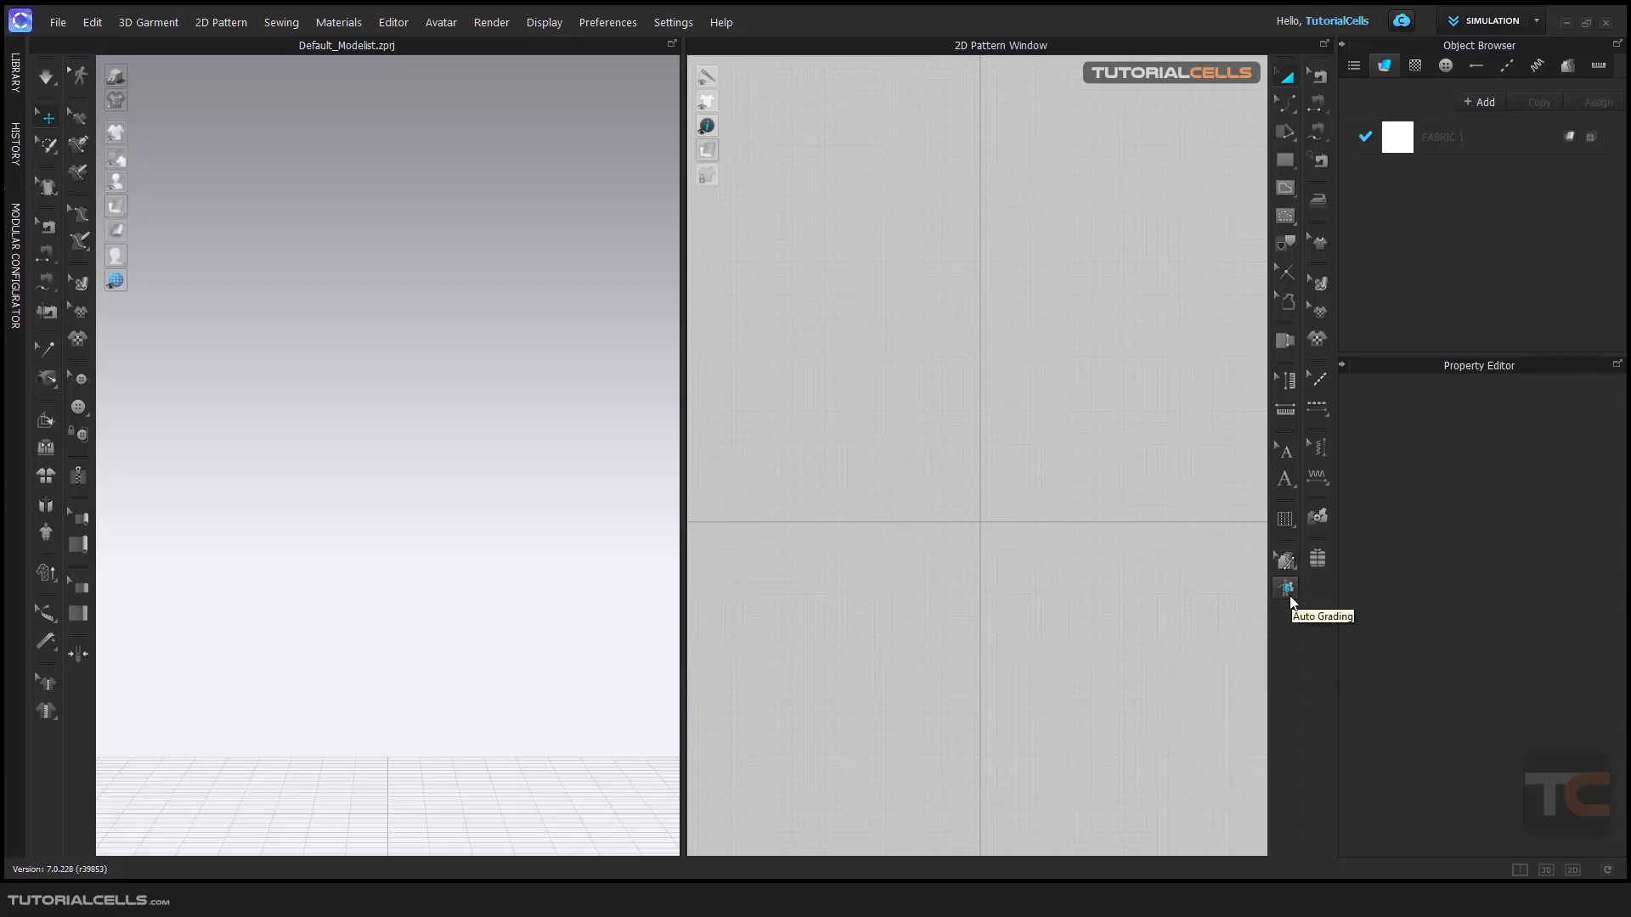
click(15, 77)
click(71, 131)
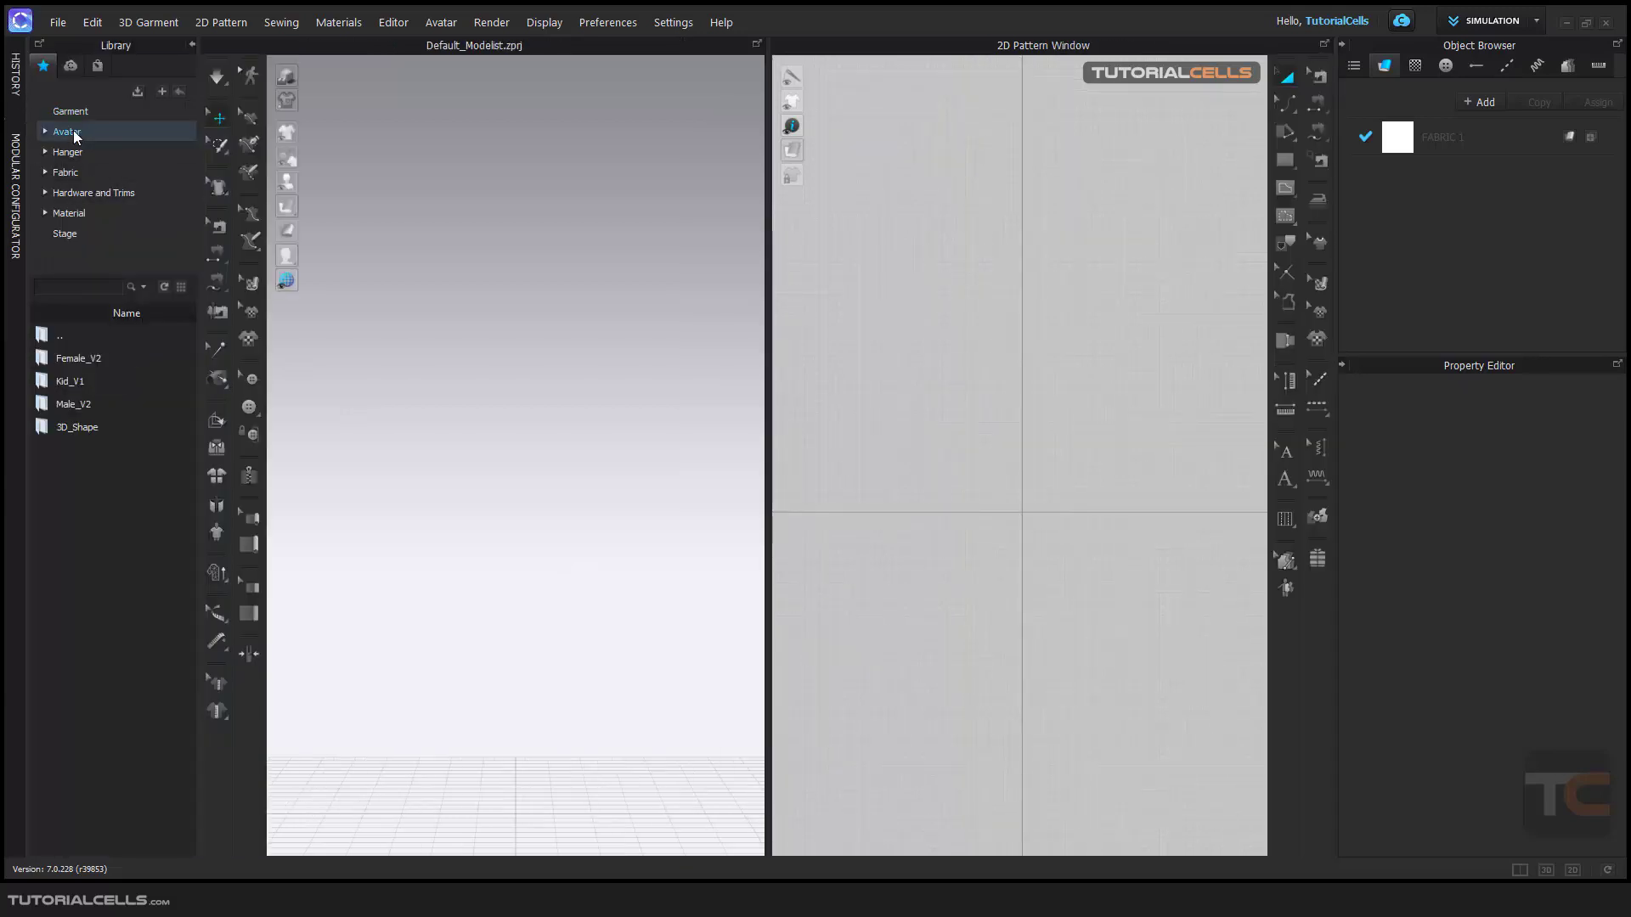
double_click(82, 405)
drag(66, 639, 508, 568)
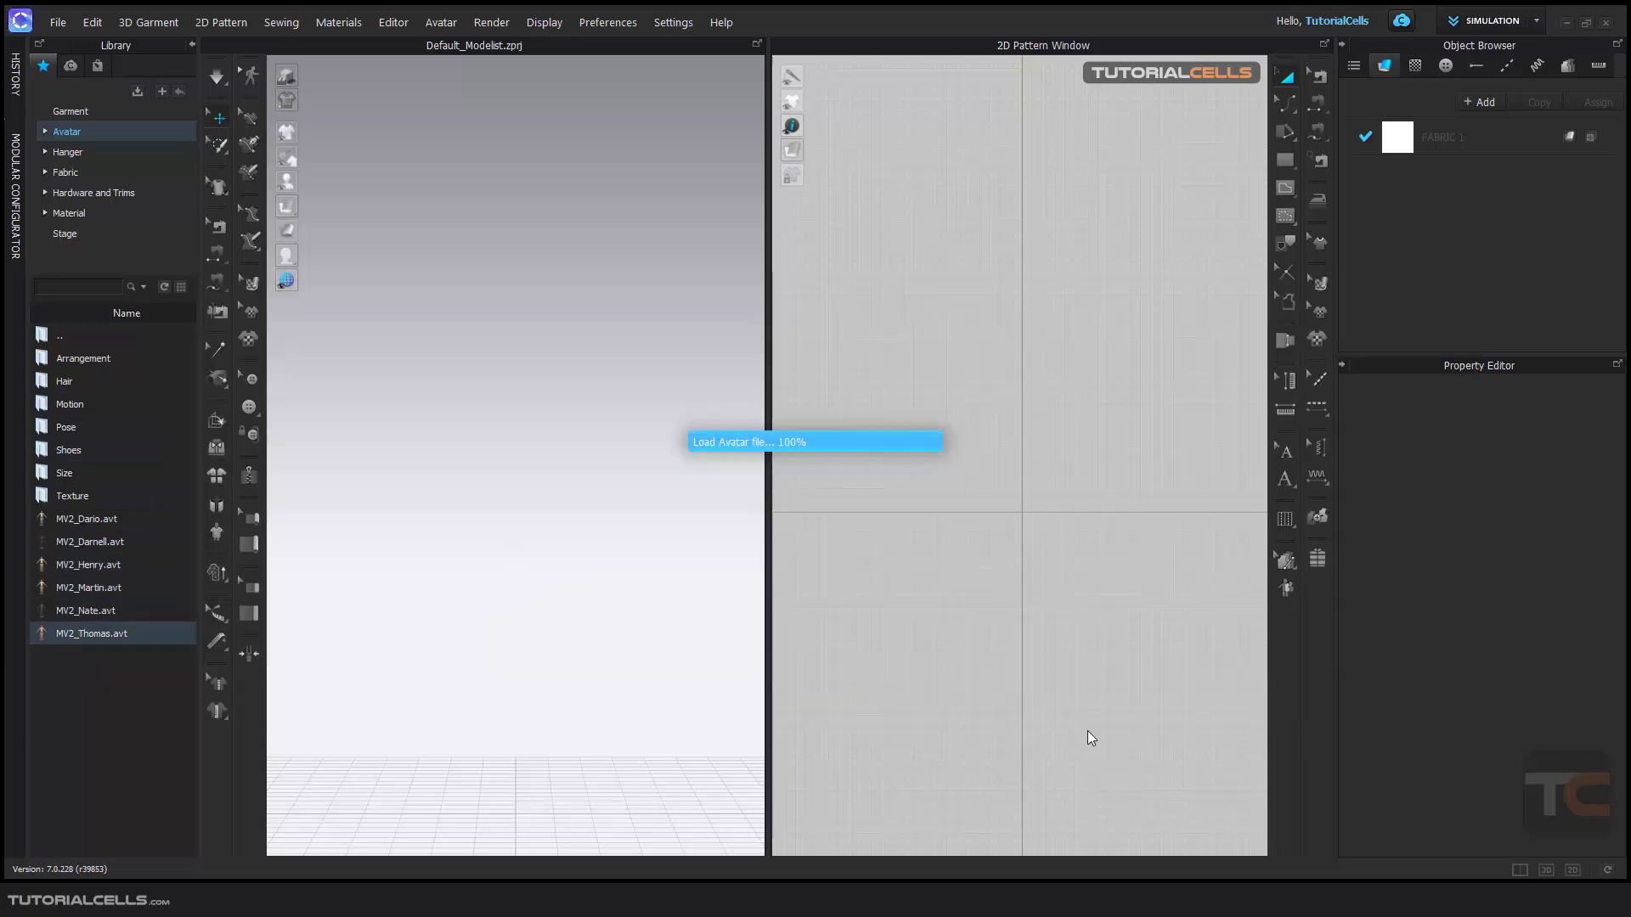
right_drag(625, 422, 611, 455)
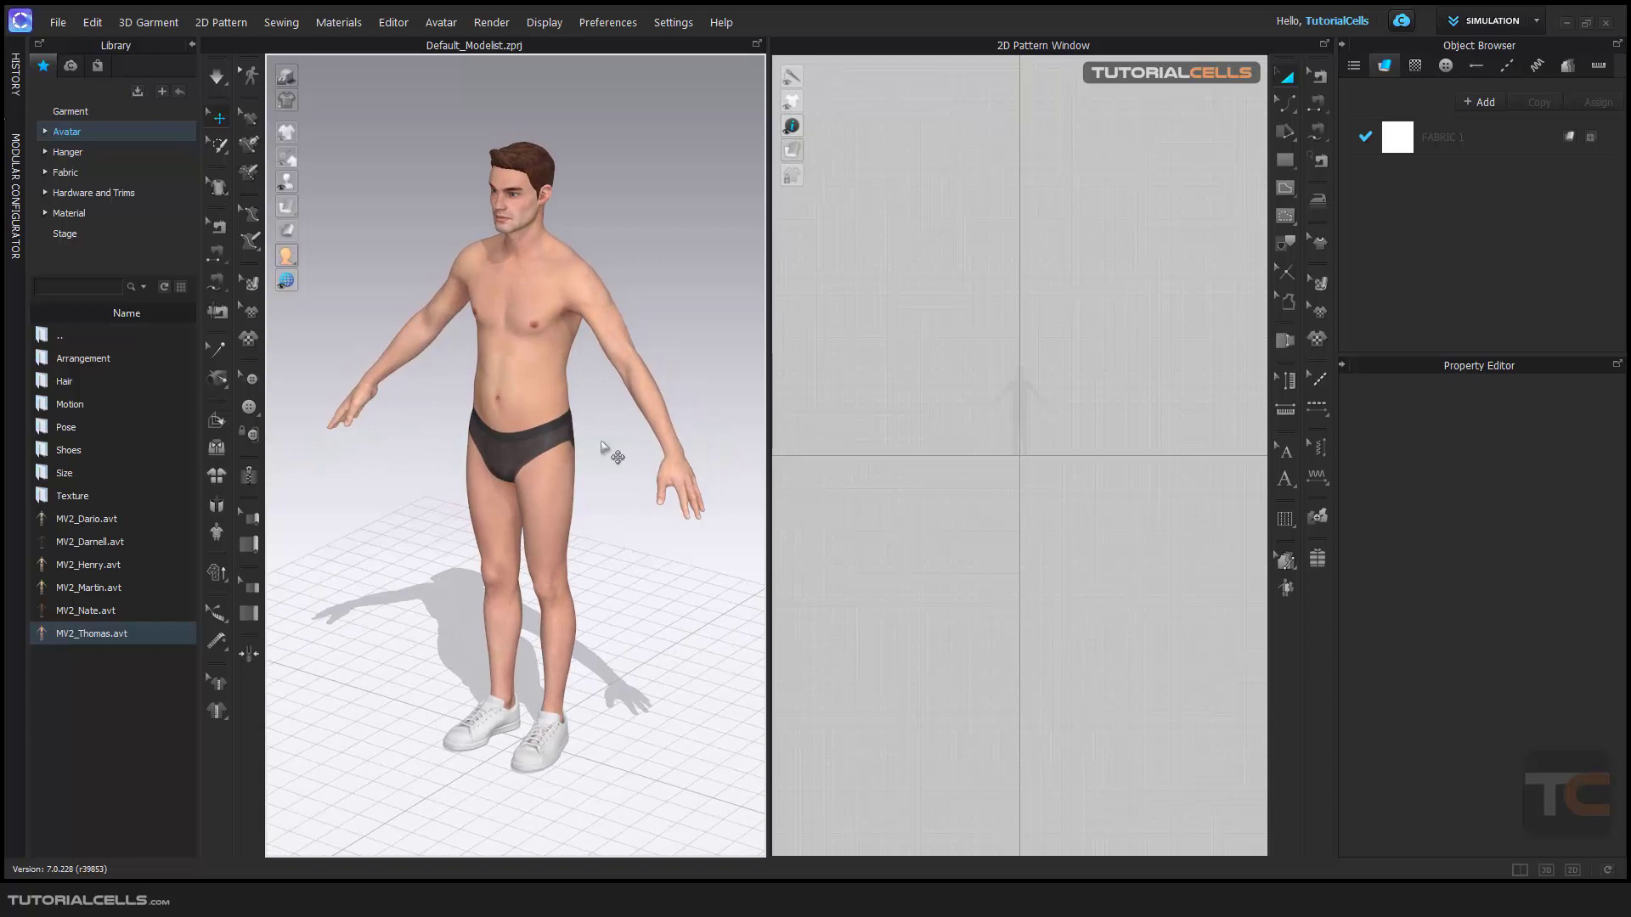
click(72, 114)
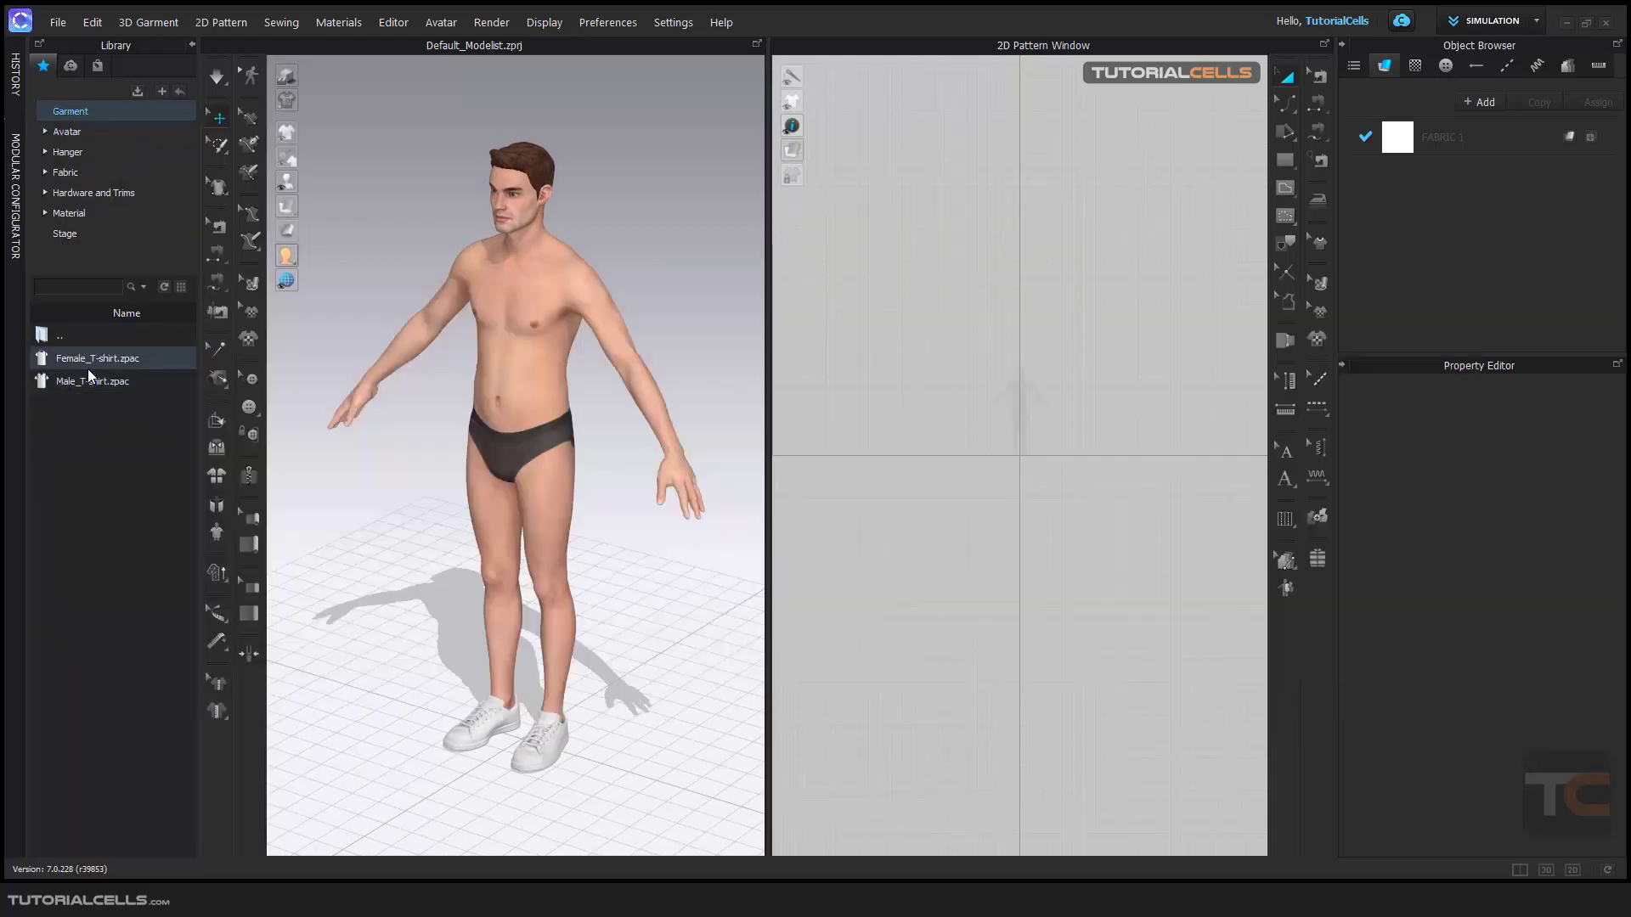
Drape Female_T-shirt.zpac on the male avatar, check it from several angles, then close the Library
drag(294, 344, 441, 344)
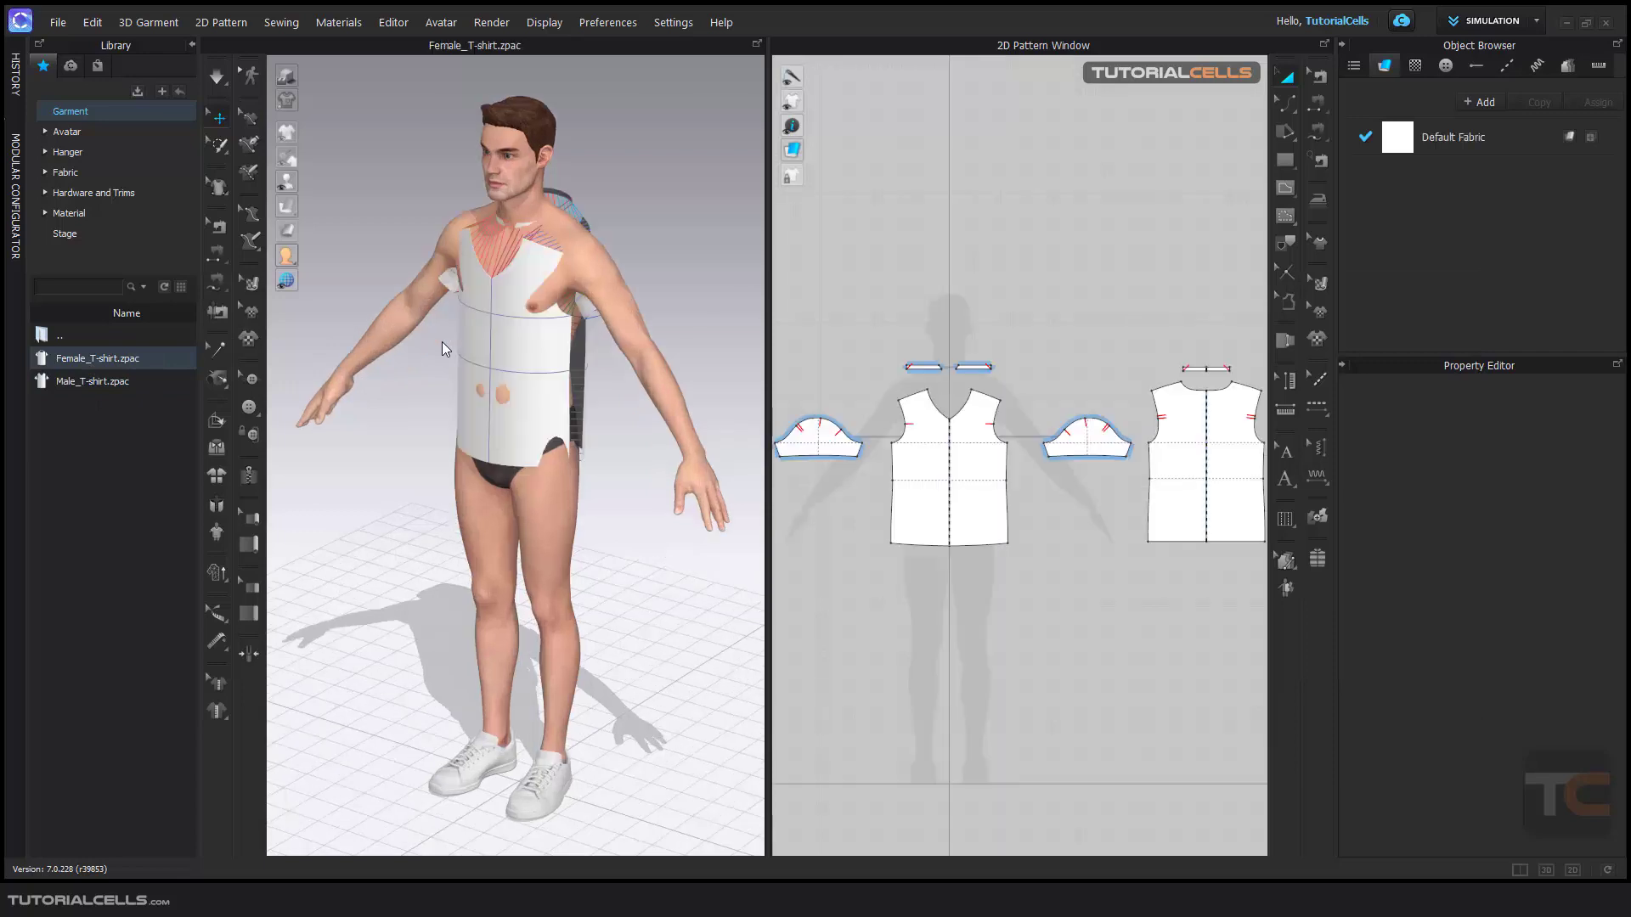
middle_drag(519, 351, 530, 413)
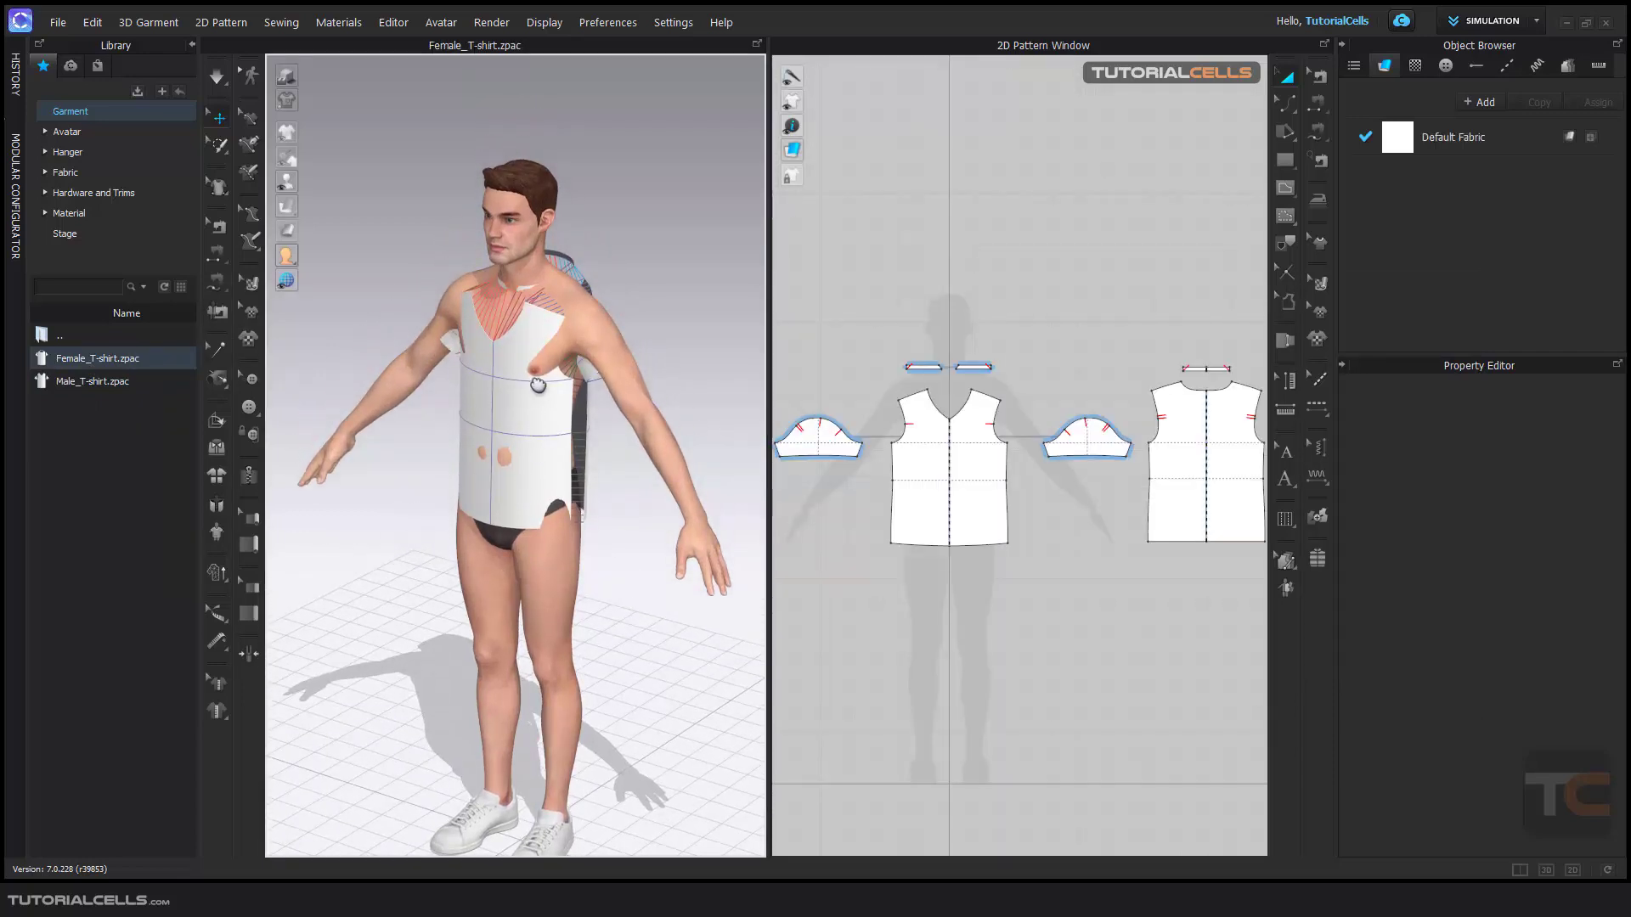
scroll(561, 363, down, 3)
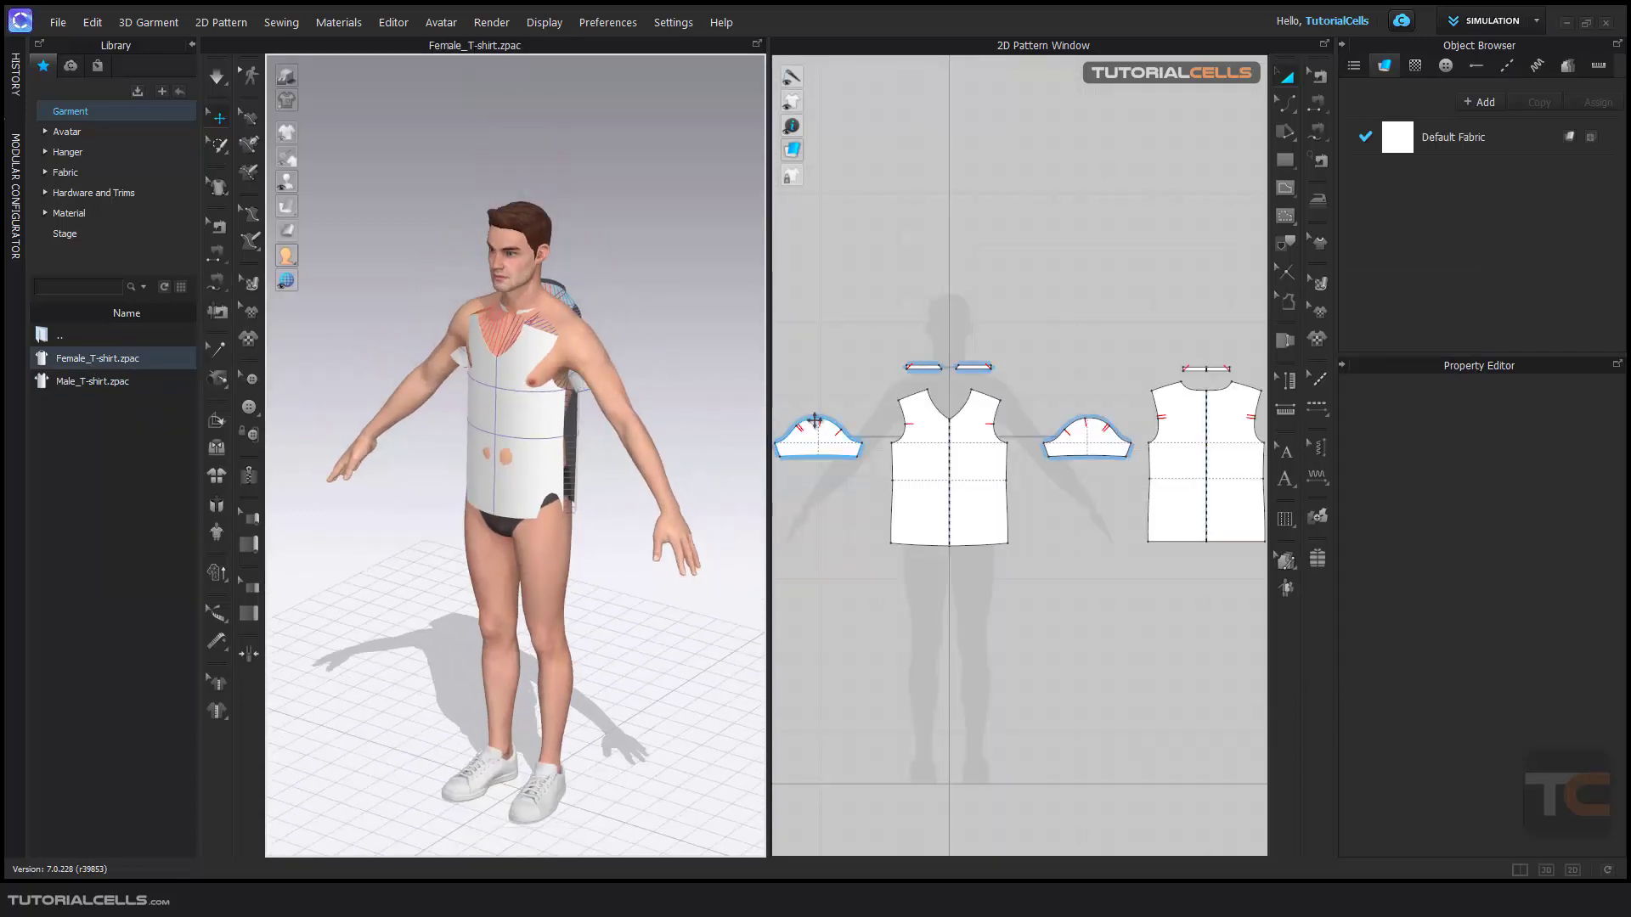
scroll(867, 389, down, 2)
scroll(883, 391, up, 3)
right_drag(526, 331, 571, 358)
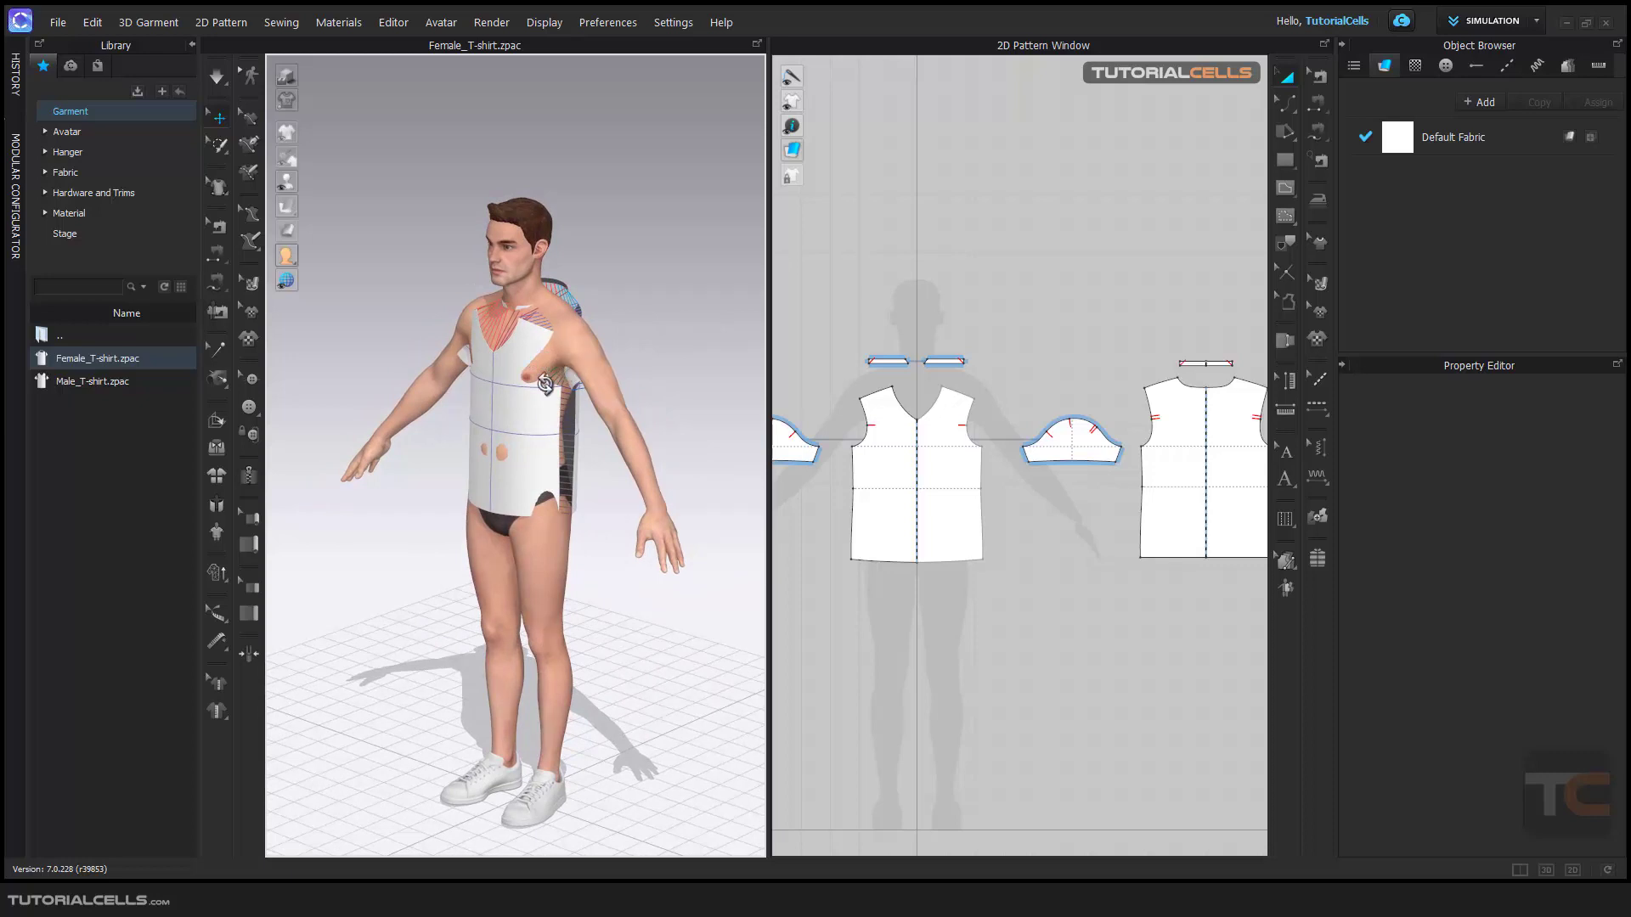
mouse_move(545, 385)
right_down()
mouse_move(624, 364)
mouse_move(553, 383)
right_up()
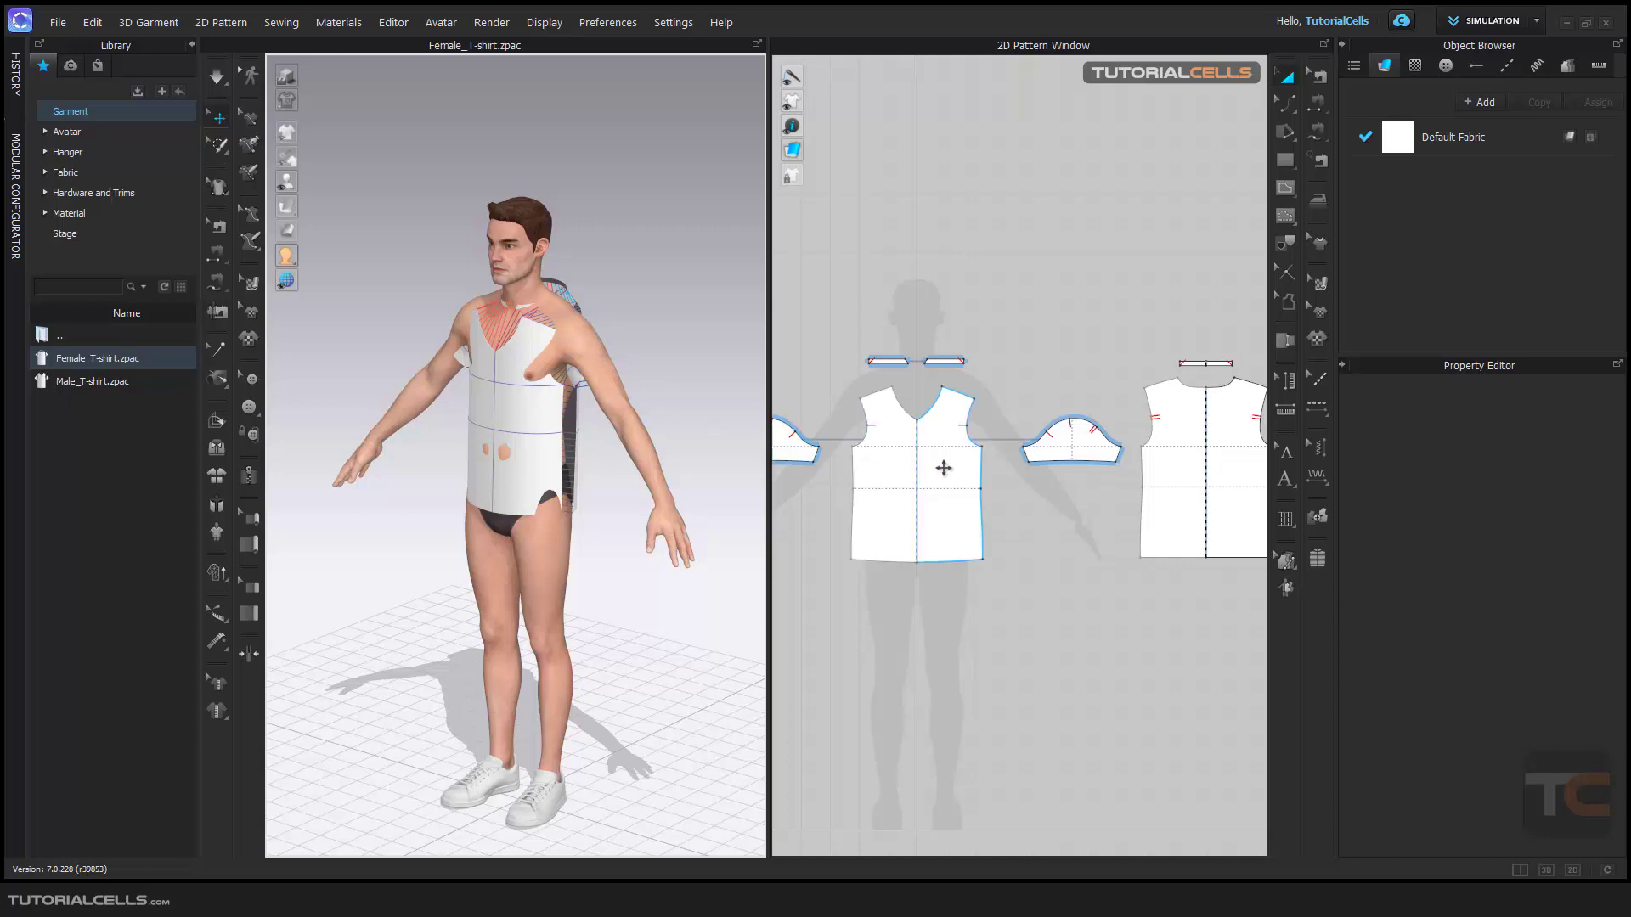
scroll(943, 466, down, 5)
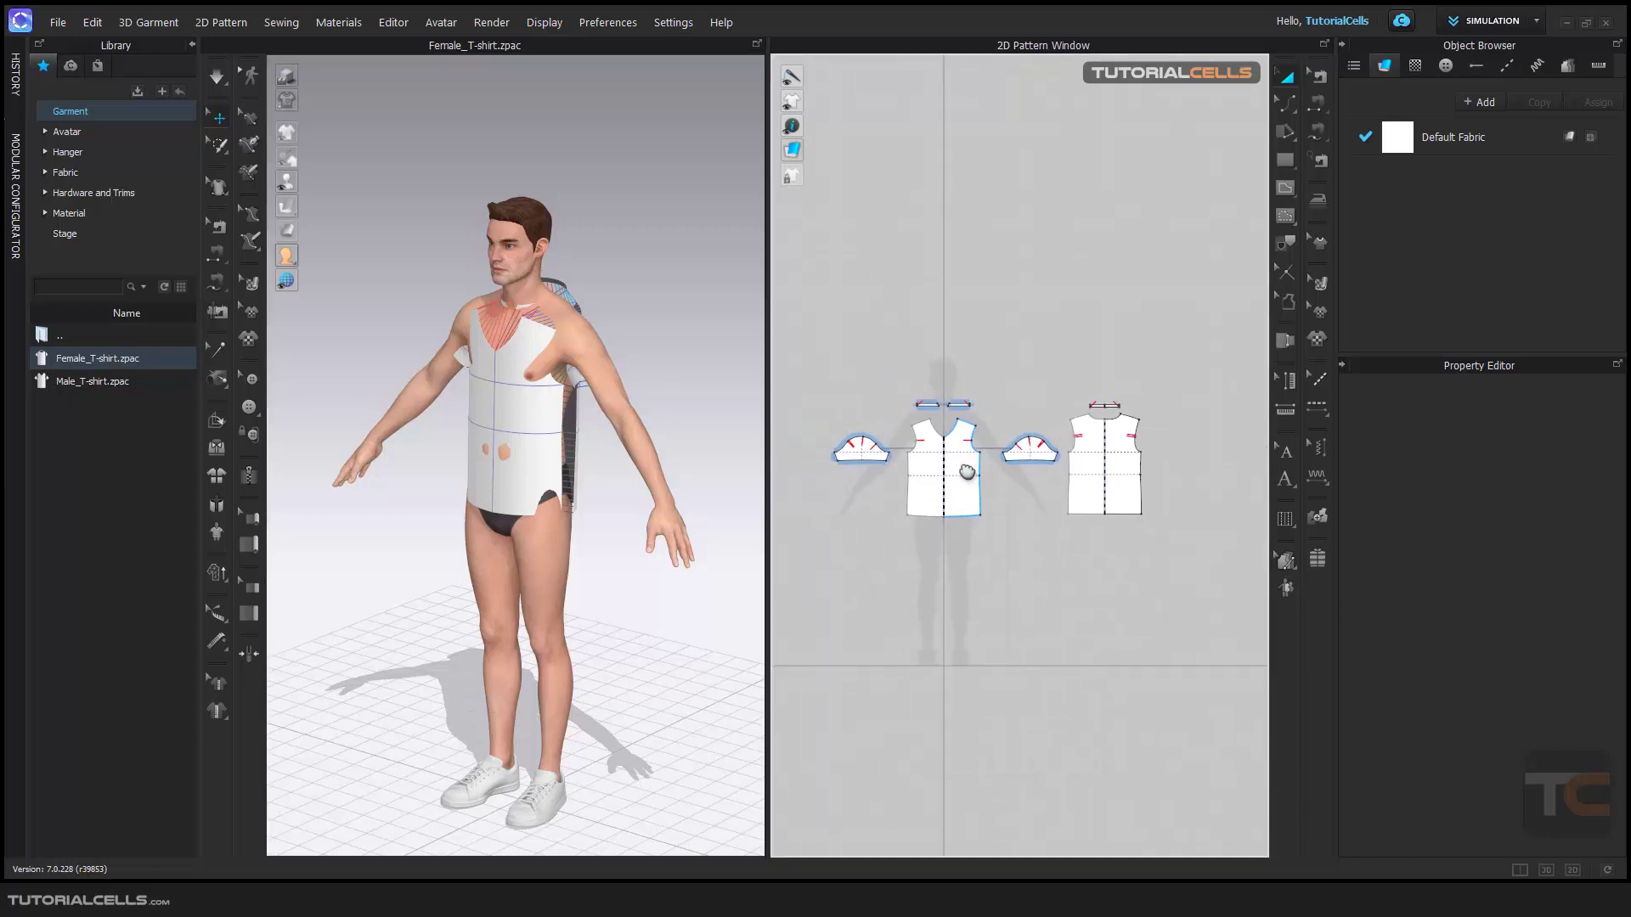
click(192, 45)
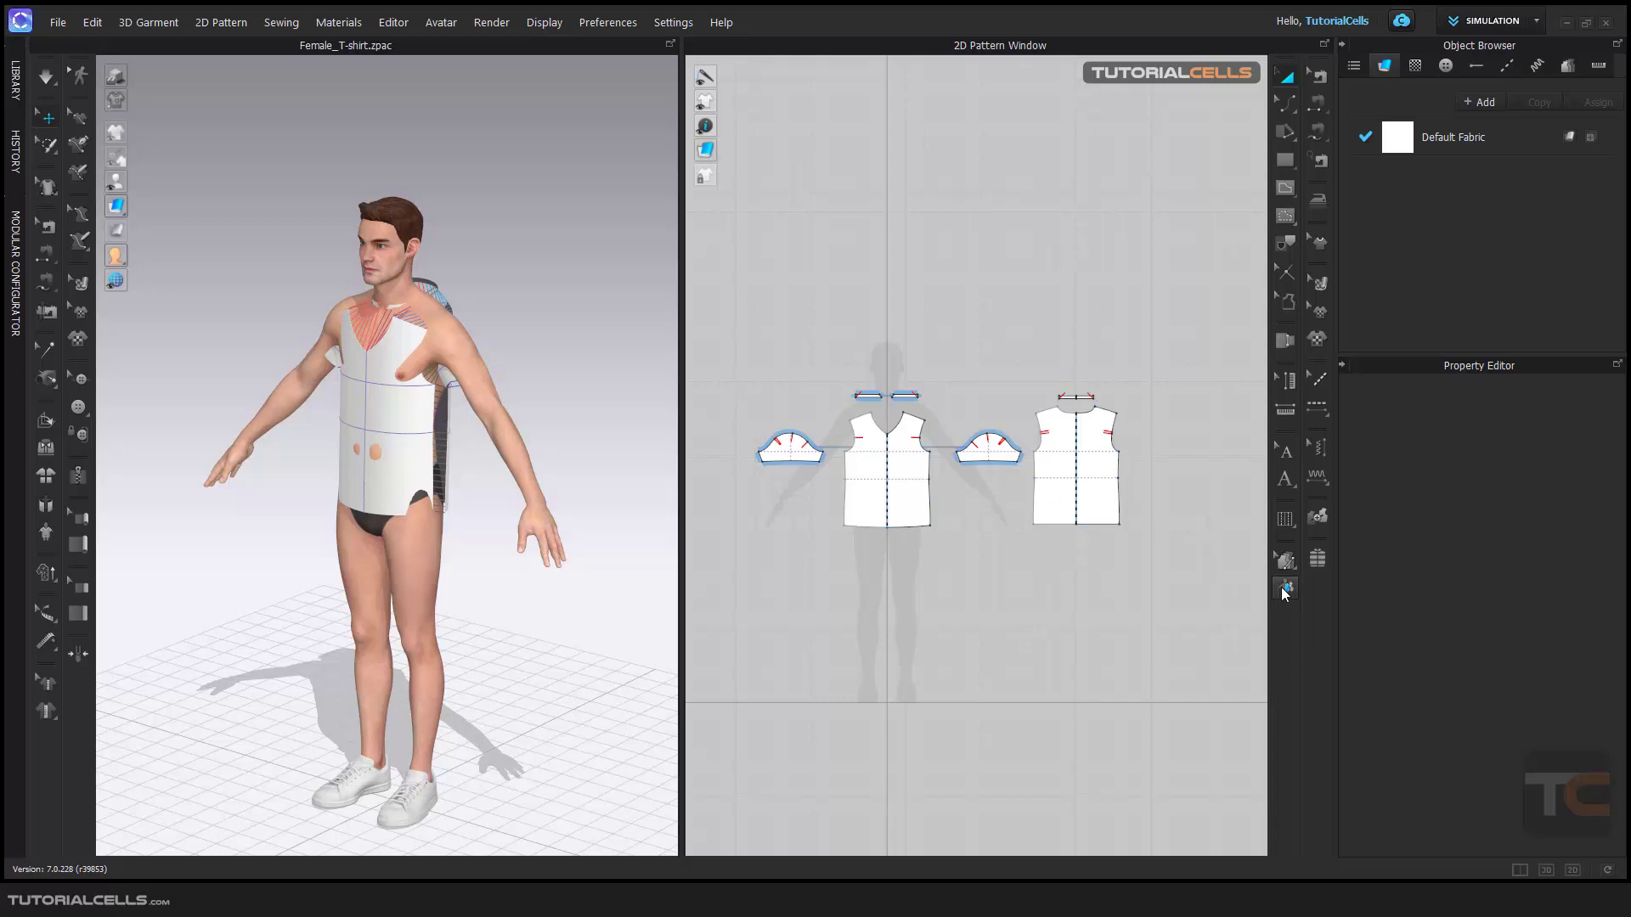
Auto-grade all selected T-shirt patterns to the male avatar at 100% pattern curvature
drag(738, 321, 1179, 606)
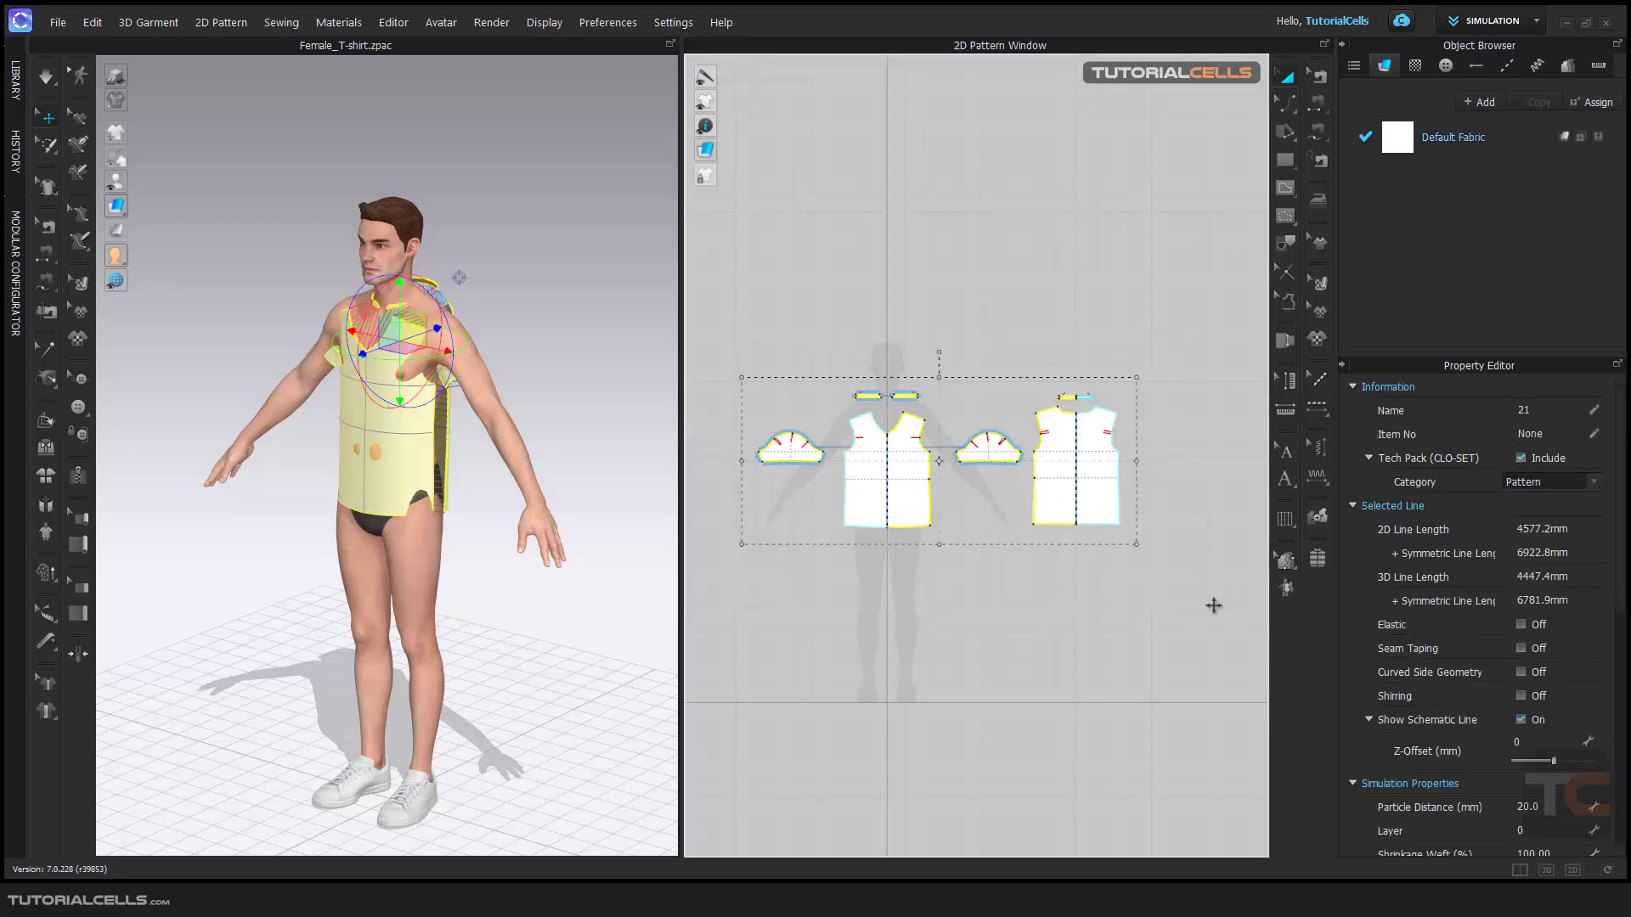
click(1285, 588)
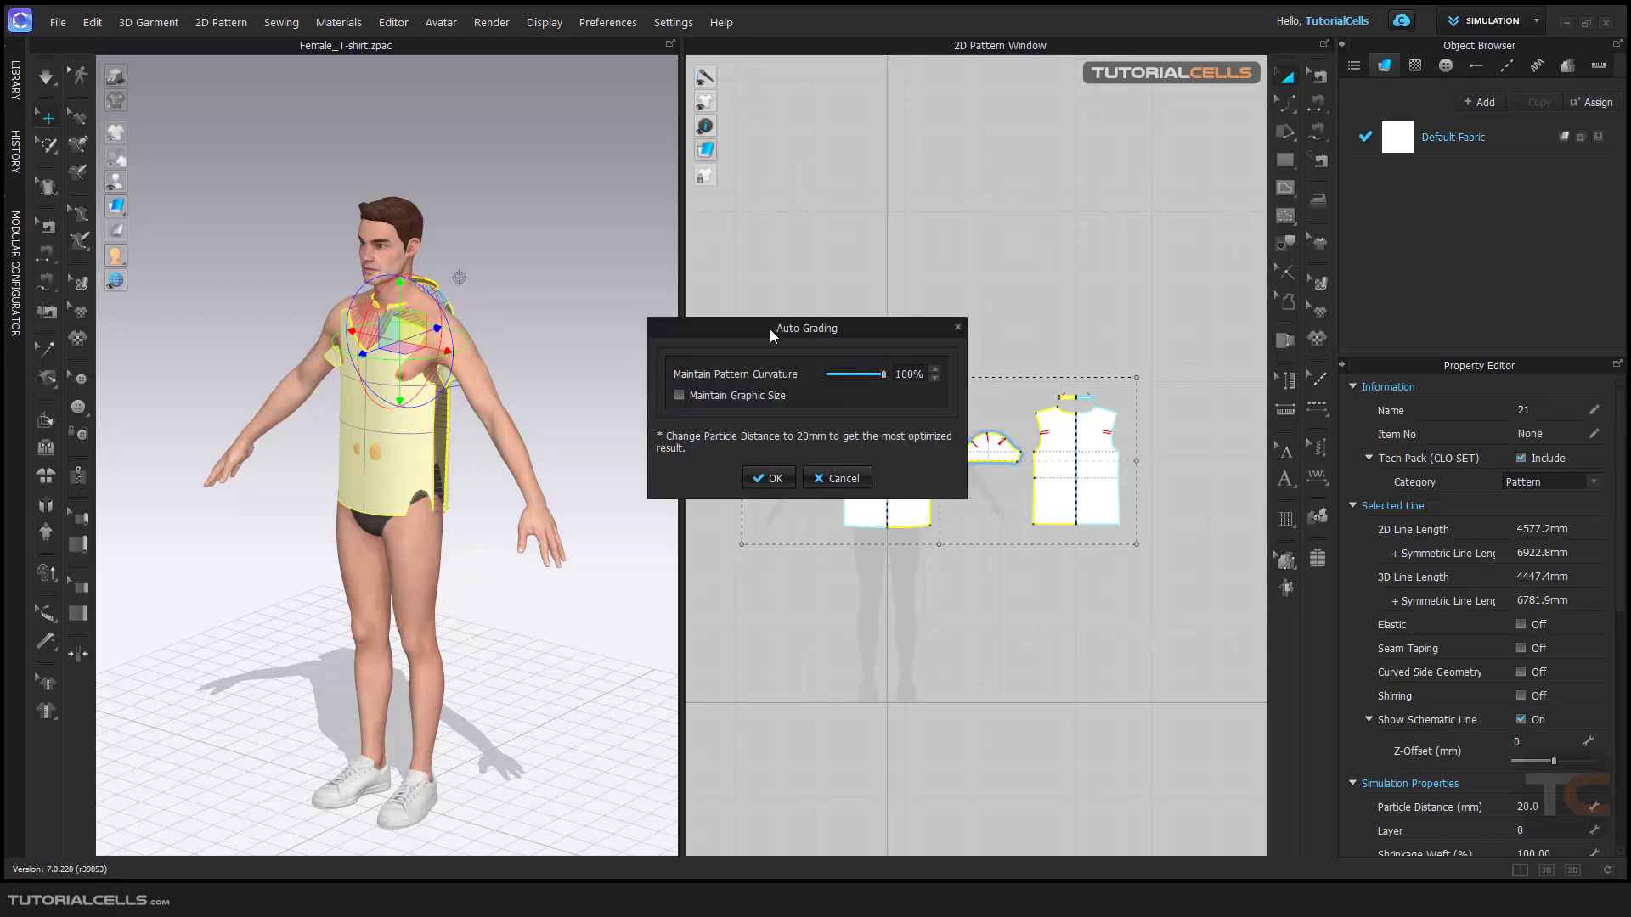
drag(769, 328, 762, 293)
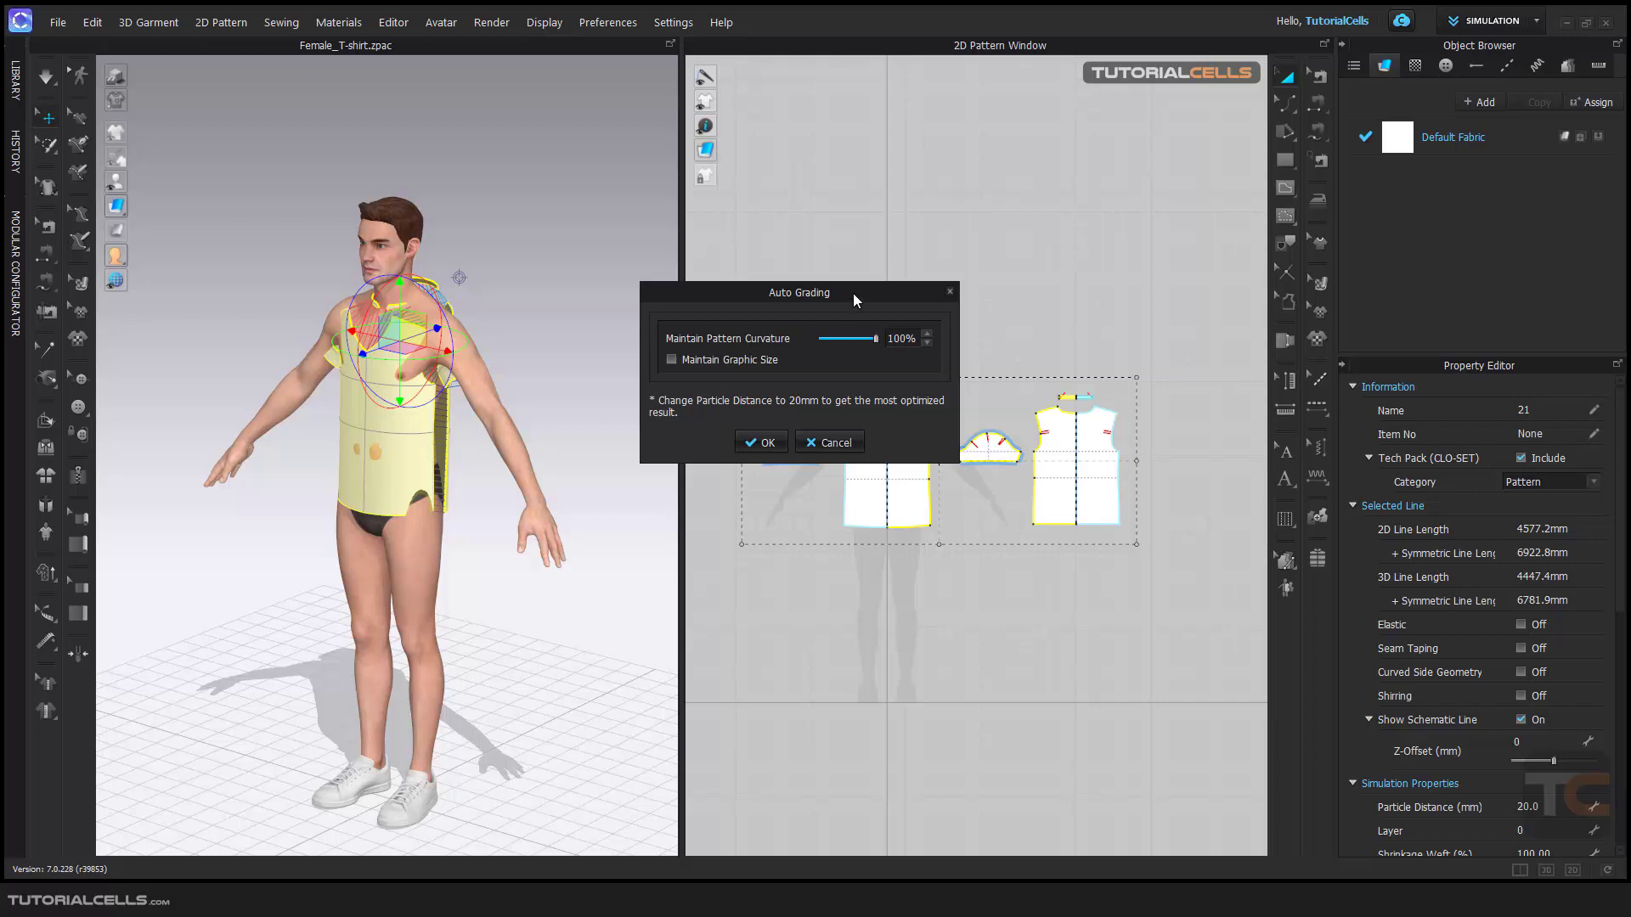
drag(853, 294, 773, 208)
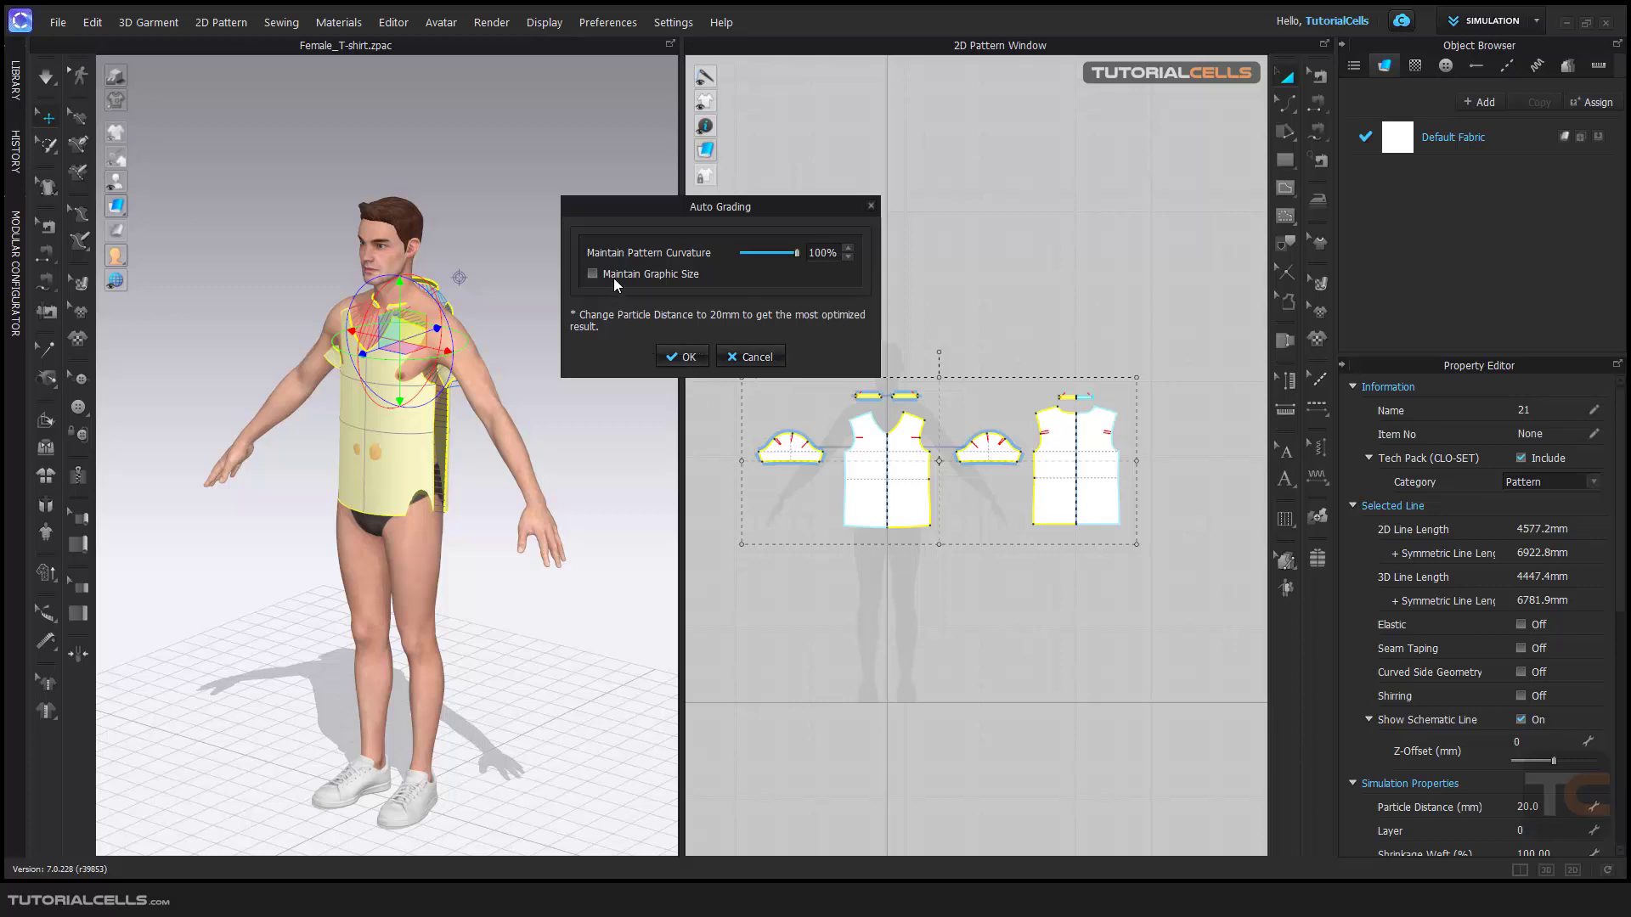
click(684, 357)
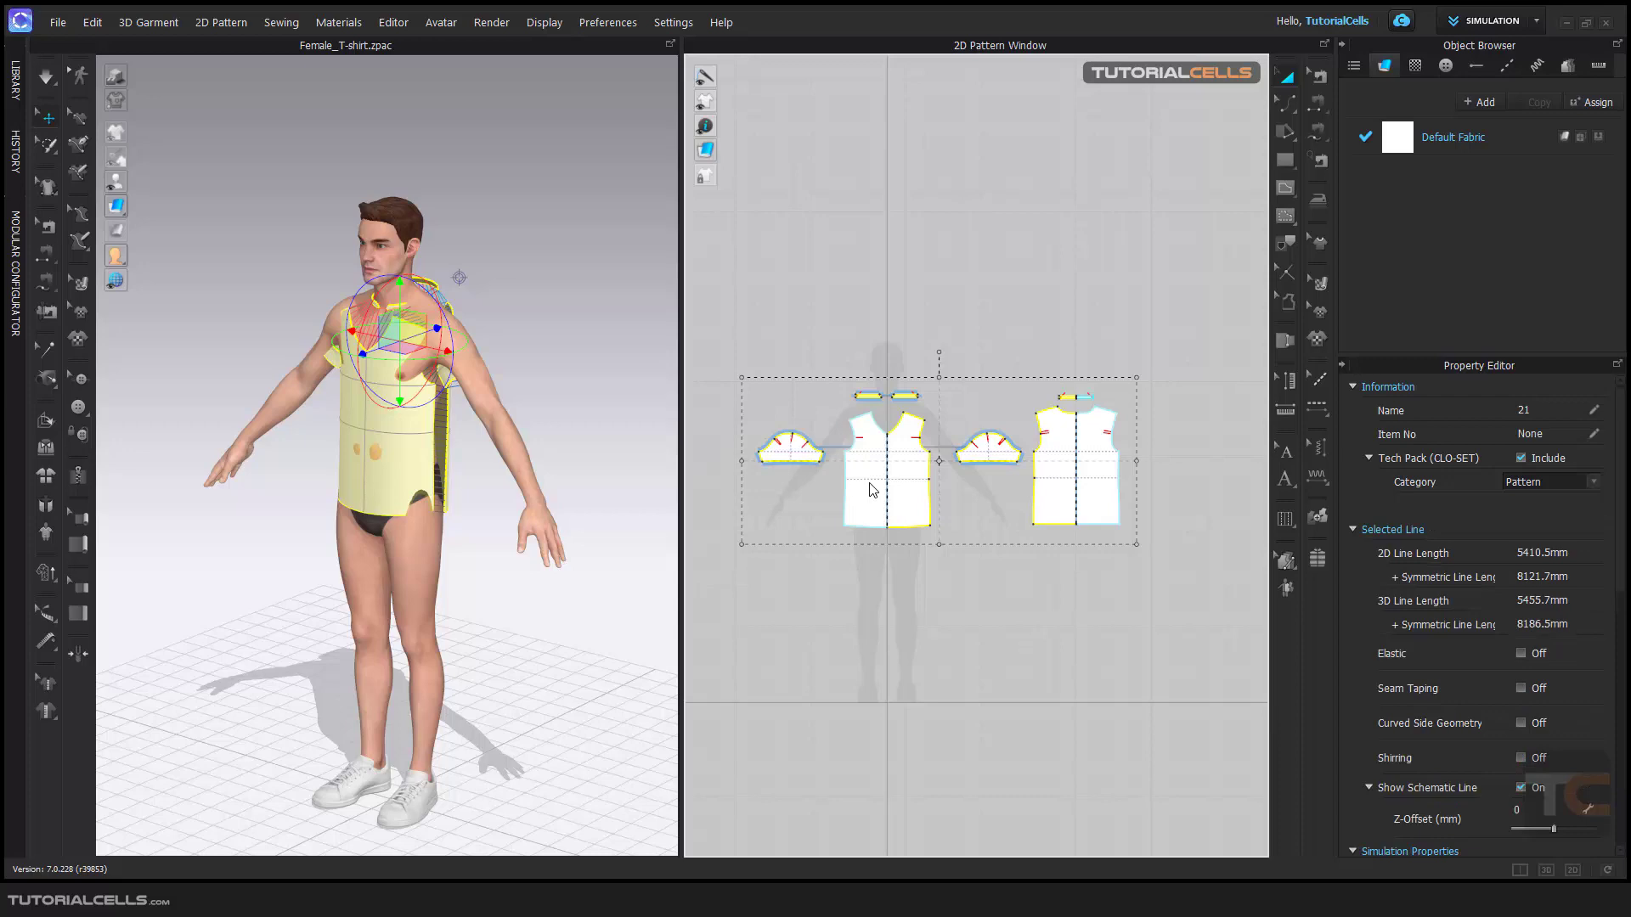
Orbit and zoom the 3D view to inspect how the graded shirt fits the avatar
mouse_move(470, 385)
right_down()
mouse_move(241, 365)
mouse_move(462, 277)
mouse_move(561, 368)
mouse_move(506, 376)
mouse_move(463, 357)
right_up()
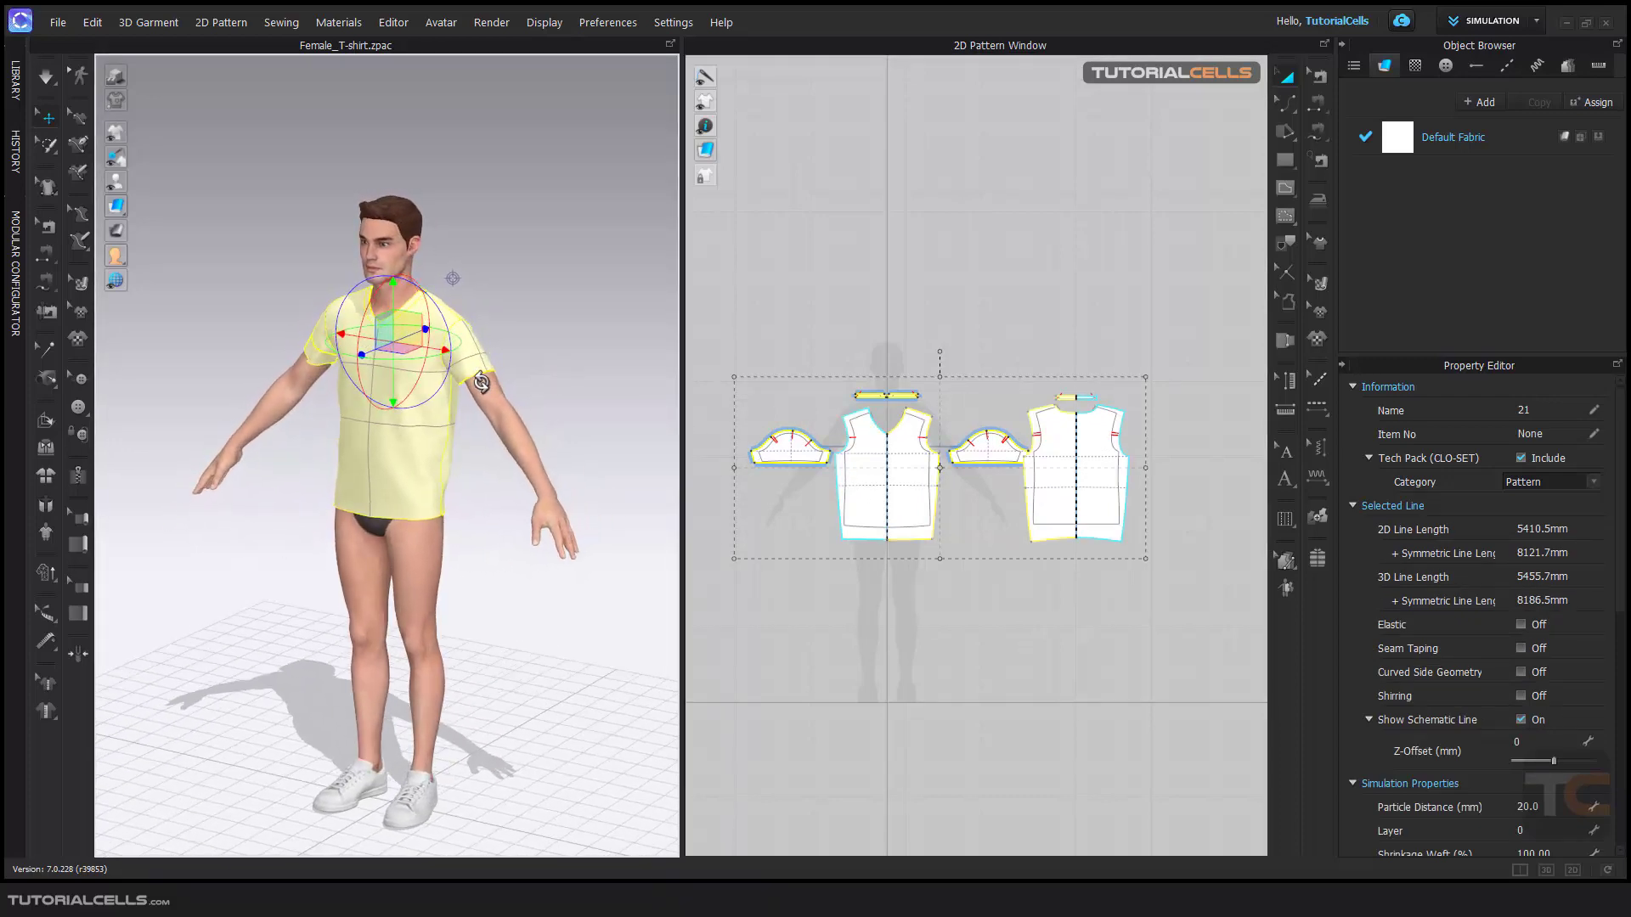
scroll(450, 348, up, 5)
middle_drag(440, 344, 446, 383)
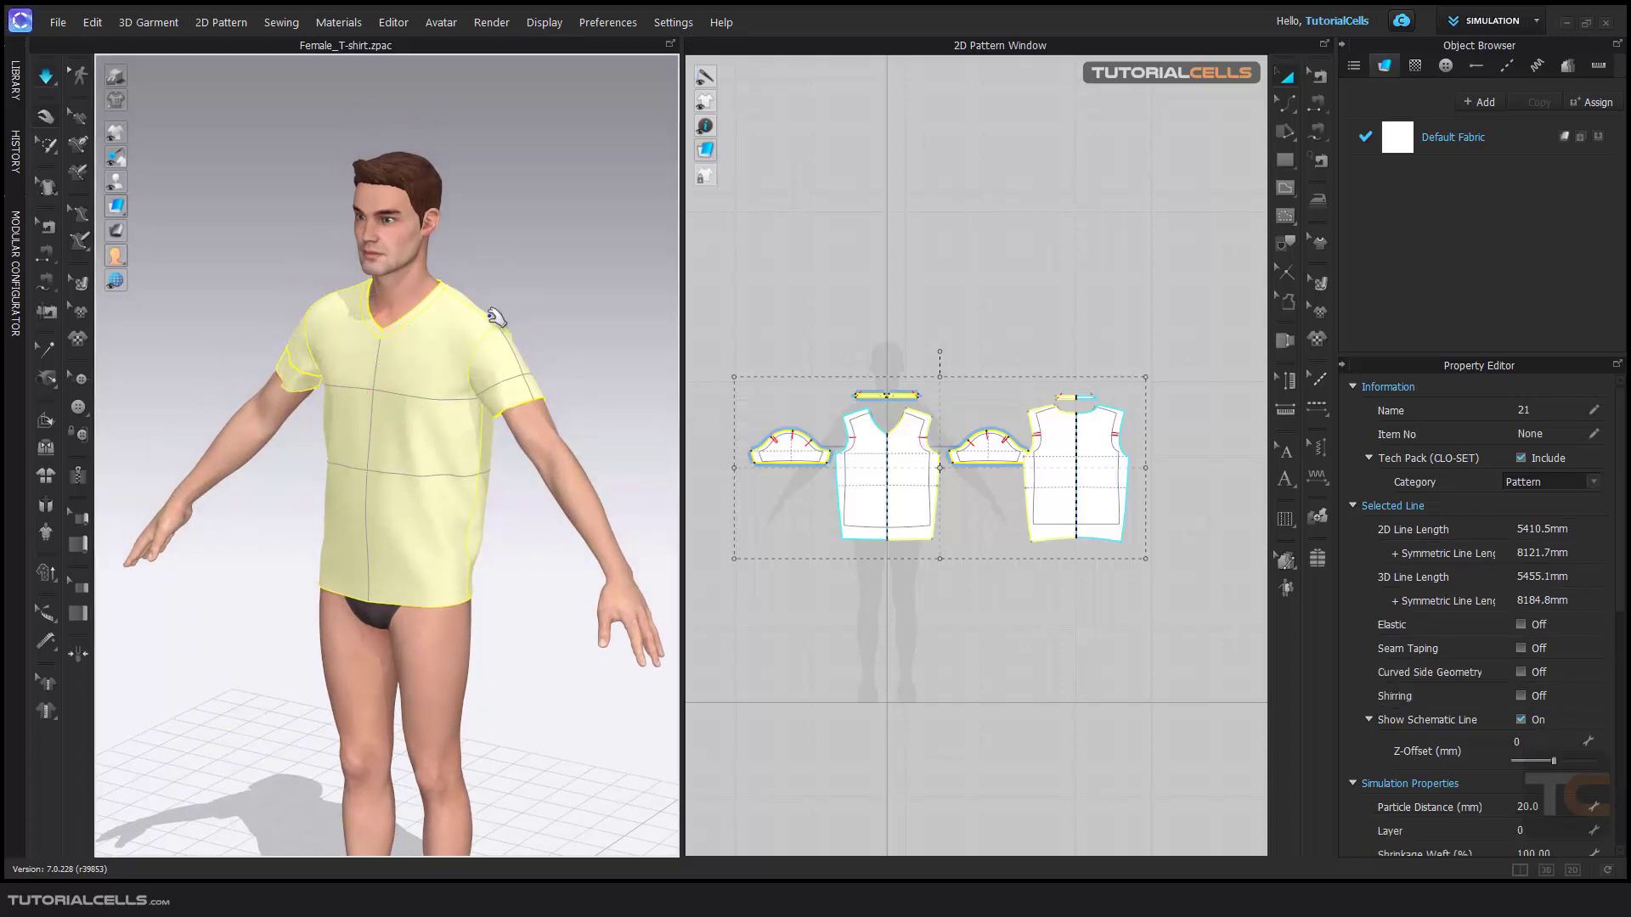
right_drag(538, 308, 522, 316)
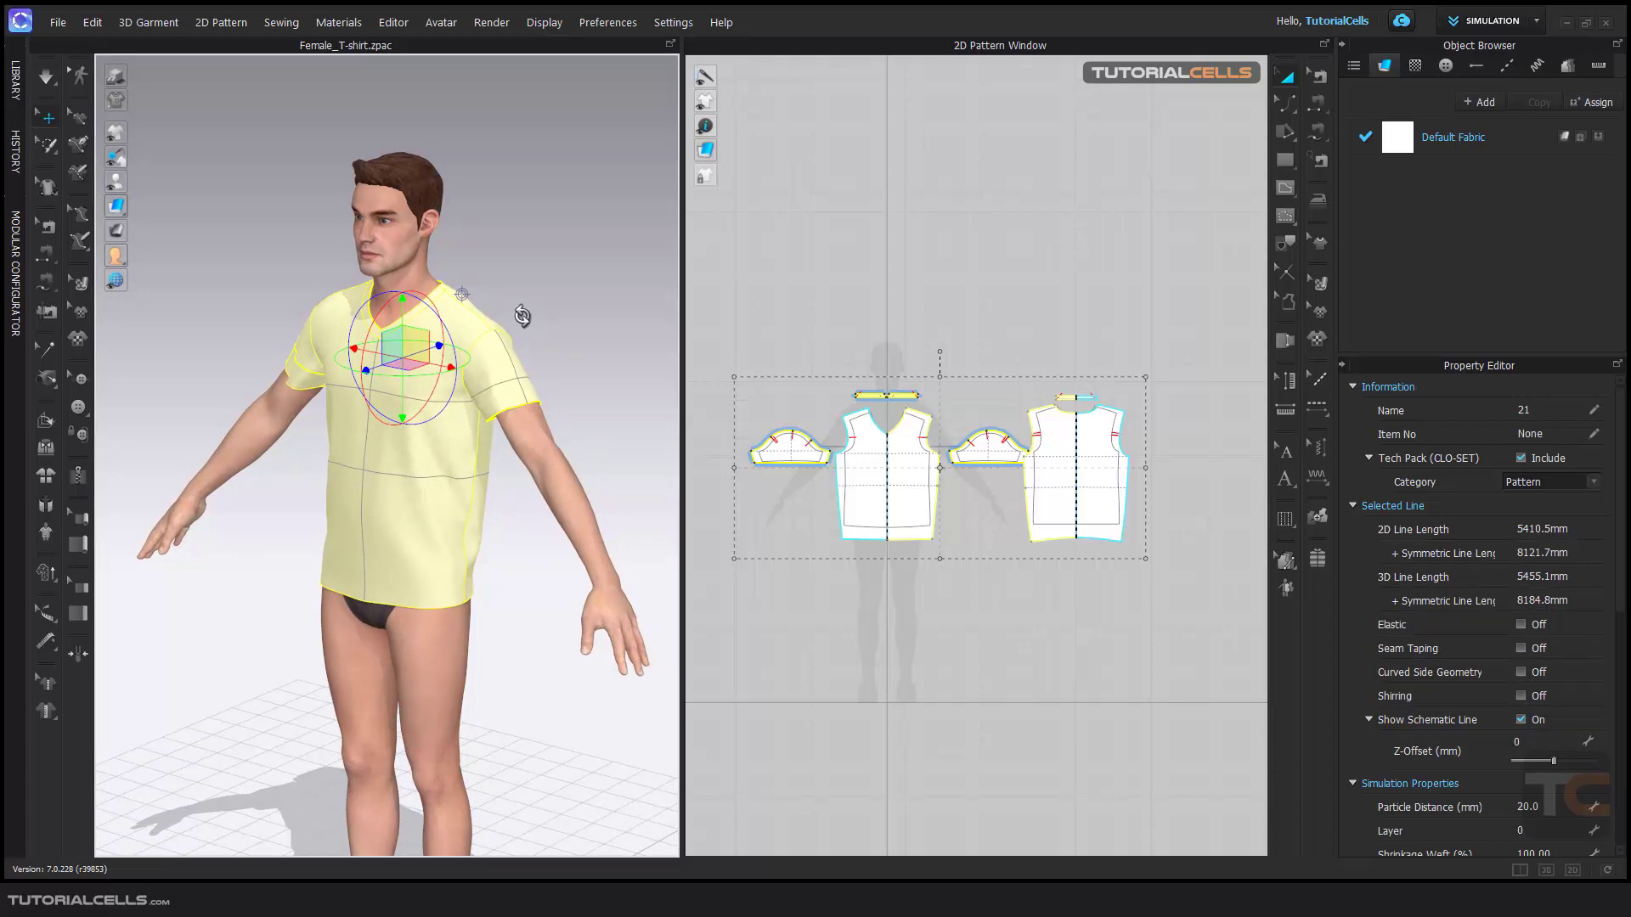
Switch to the 2D-only pattern layout and clear the pattern selection
click(1572, 869)
scroll(783, 444, up, 3)
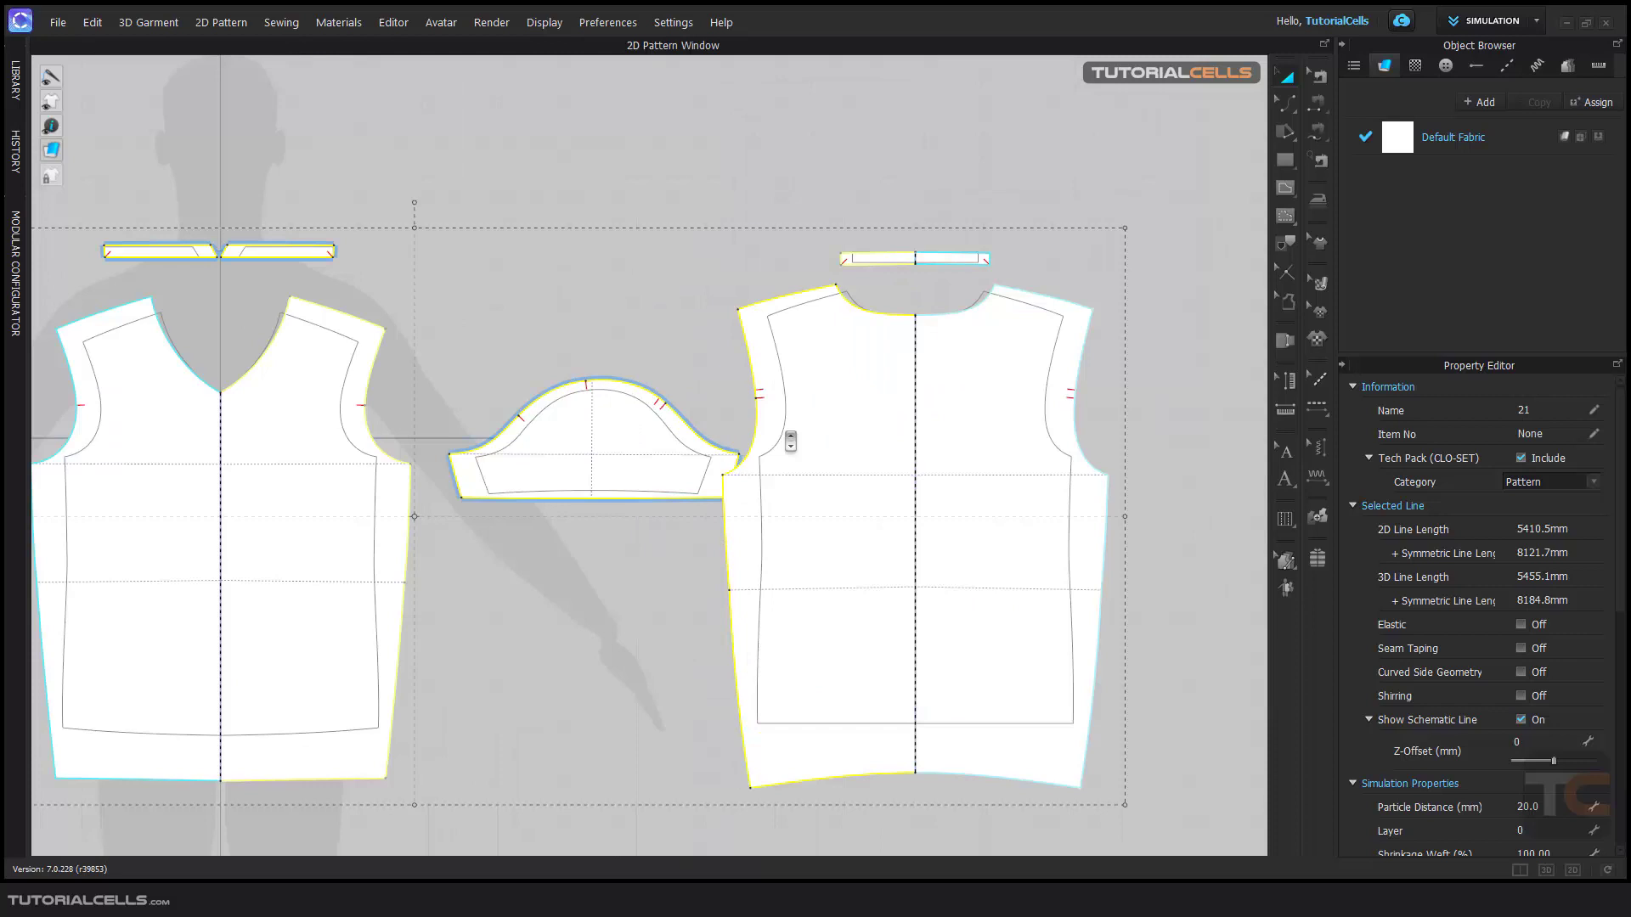
scroll(954, 430, down, 3)
click(685, 331)
Nudge the back bodice piece slightly to the right, leaving nothing selected
scroll(695, 339, up, 4)
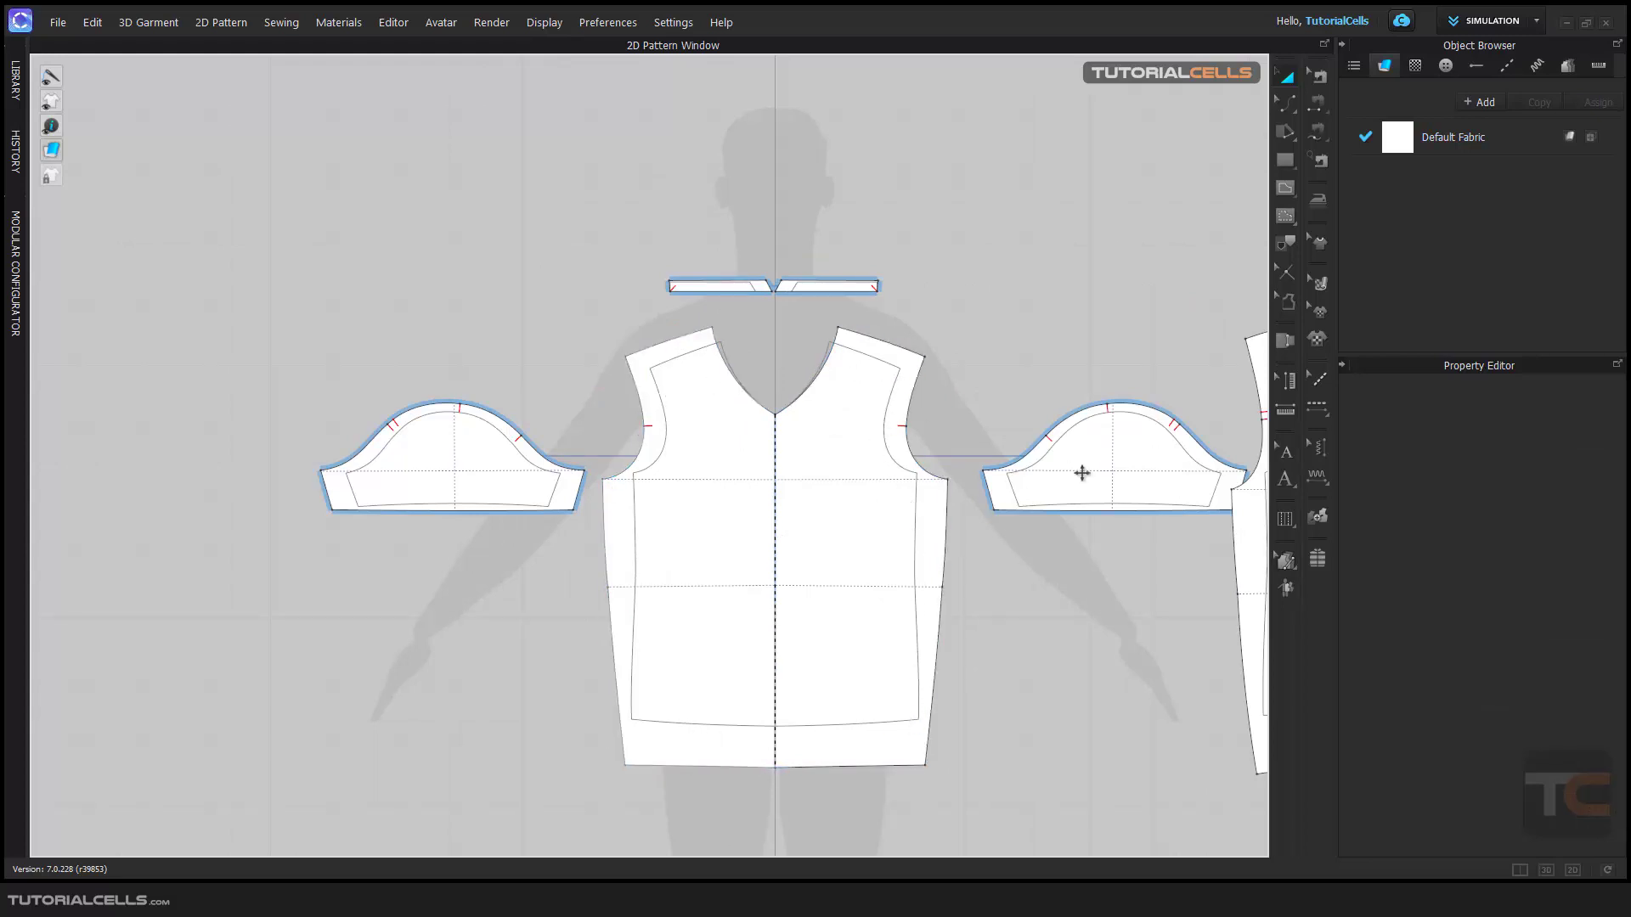
right_drag(1082, 473, 601, 418)
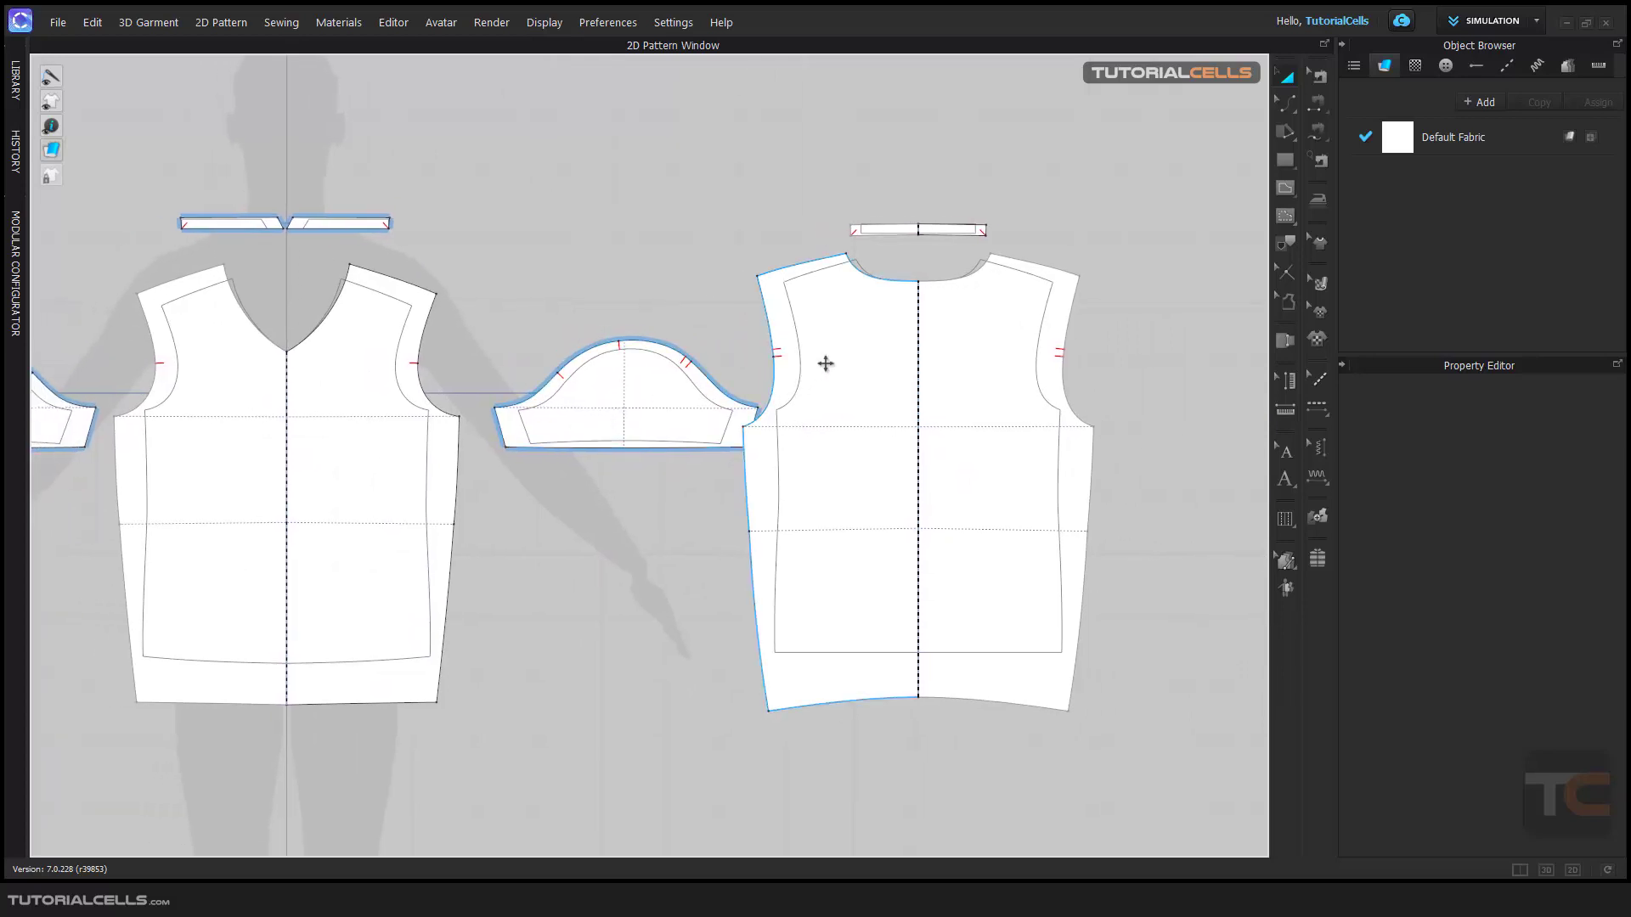
click(945, 359)
drag(961, 357, 979, 353)
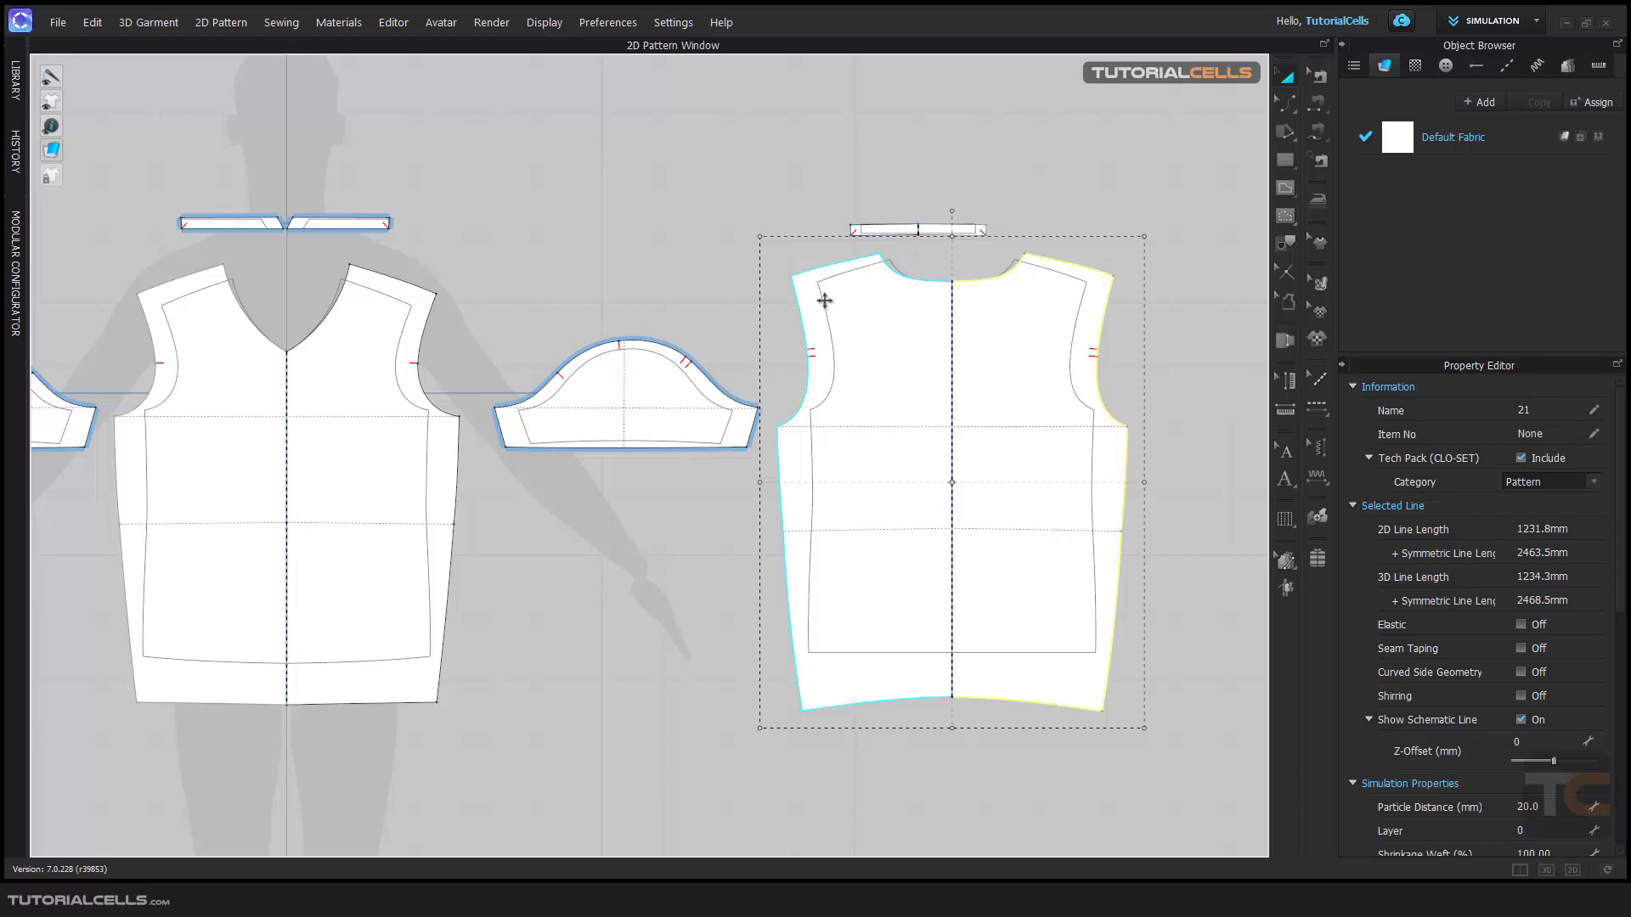
click(1285, 242)
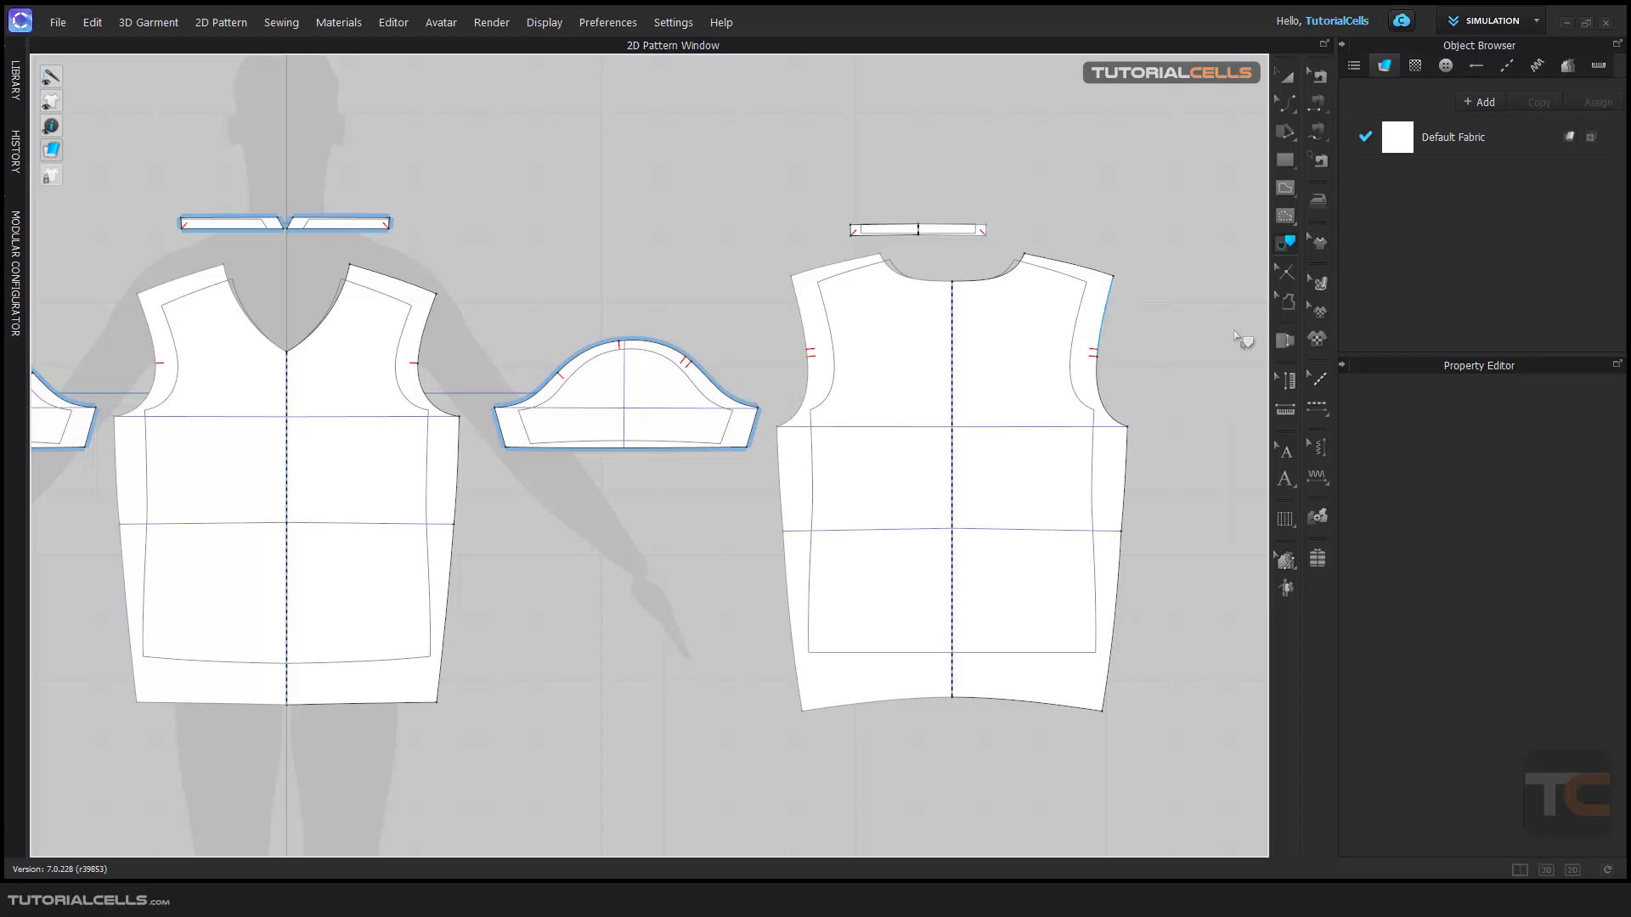
Unlock all baselines on the pattern pieces from the 2D window's context menu
scroll(1077, 454, up, 5)
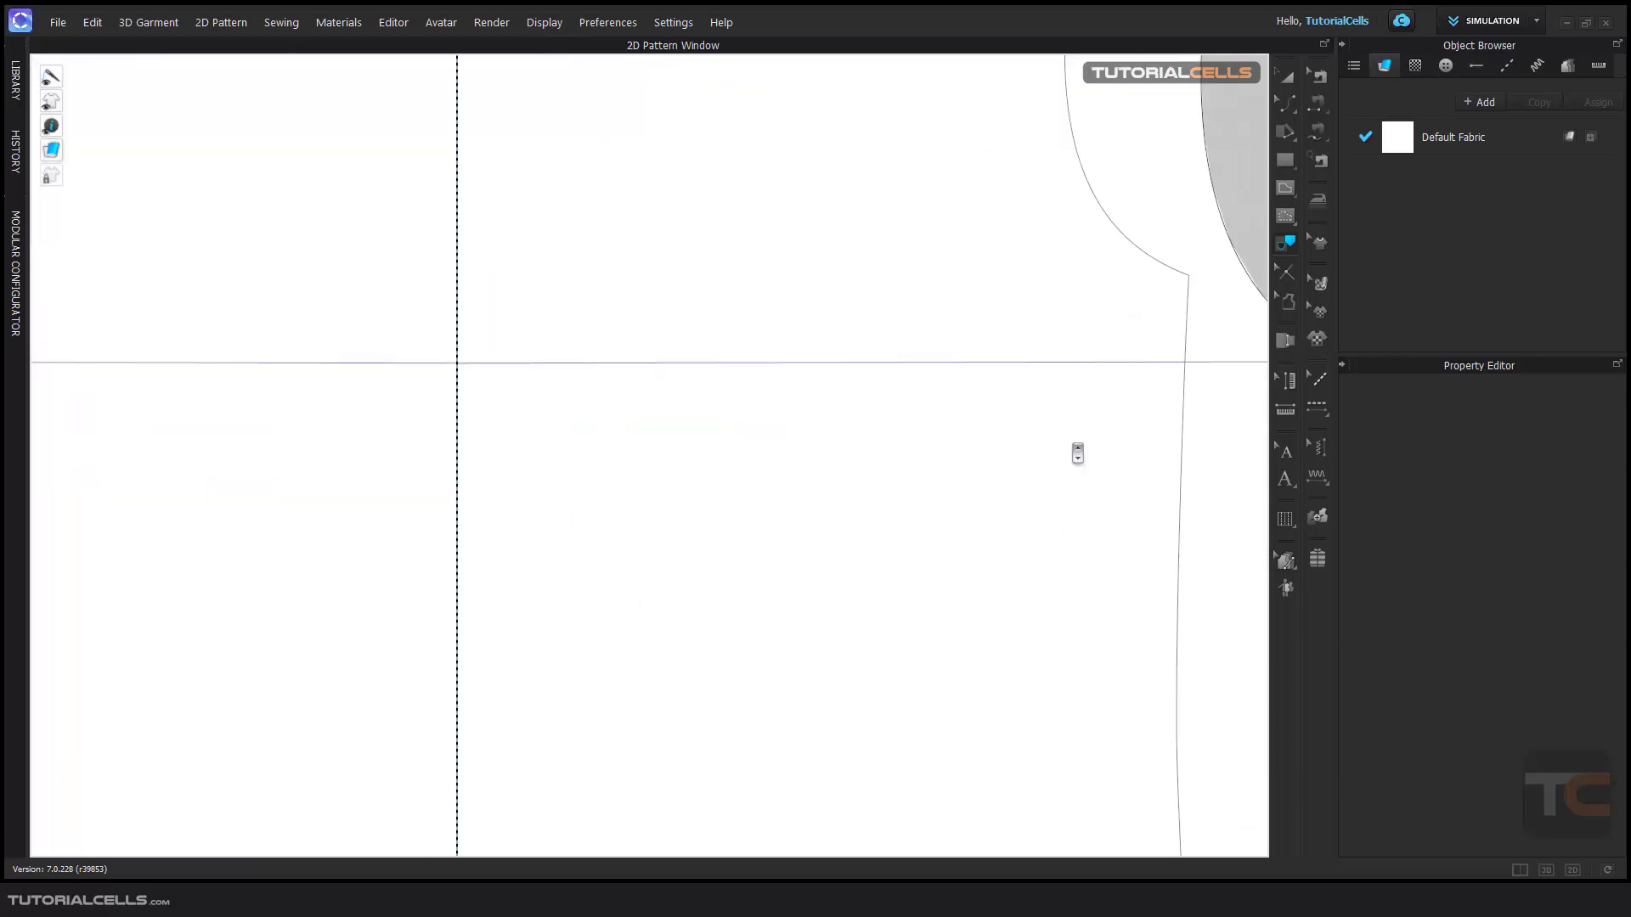
scroll(1077, 453, down, 6)
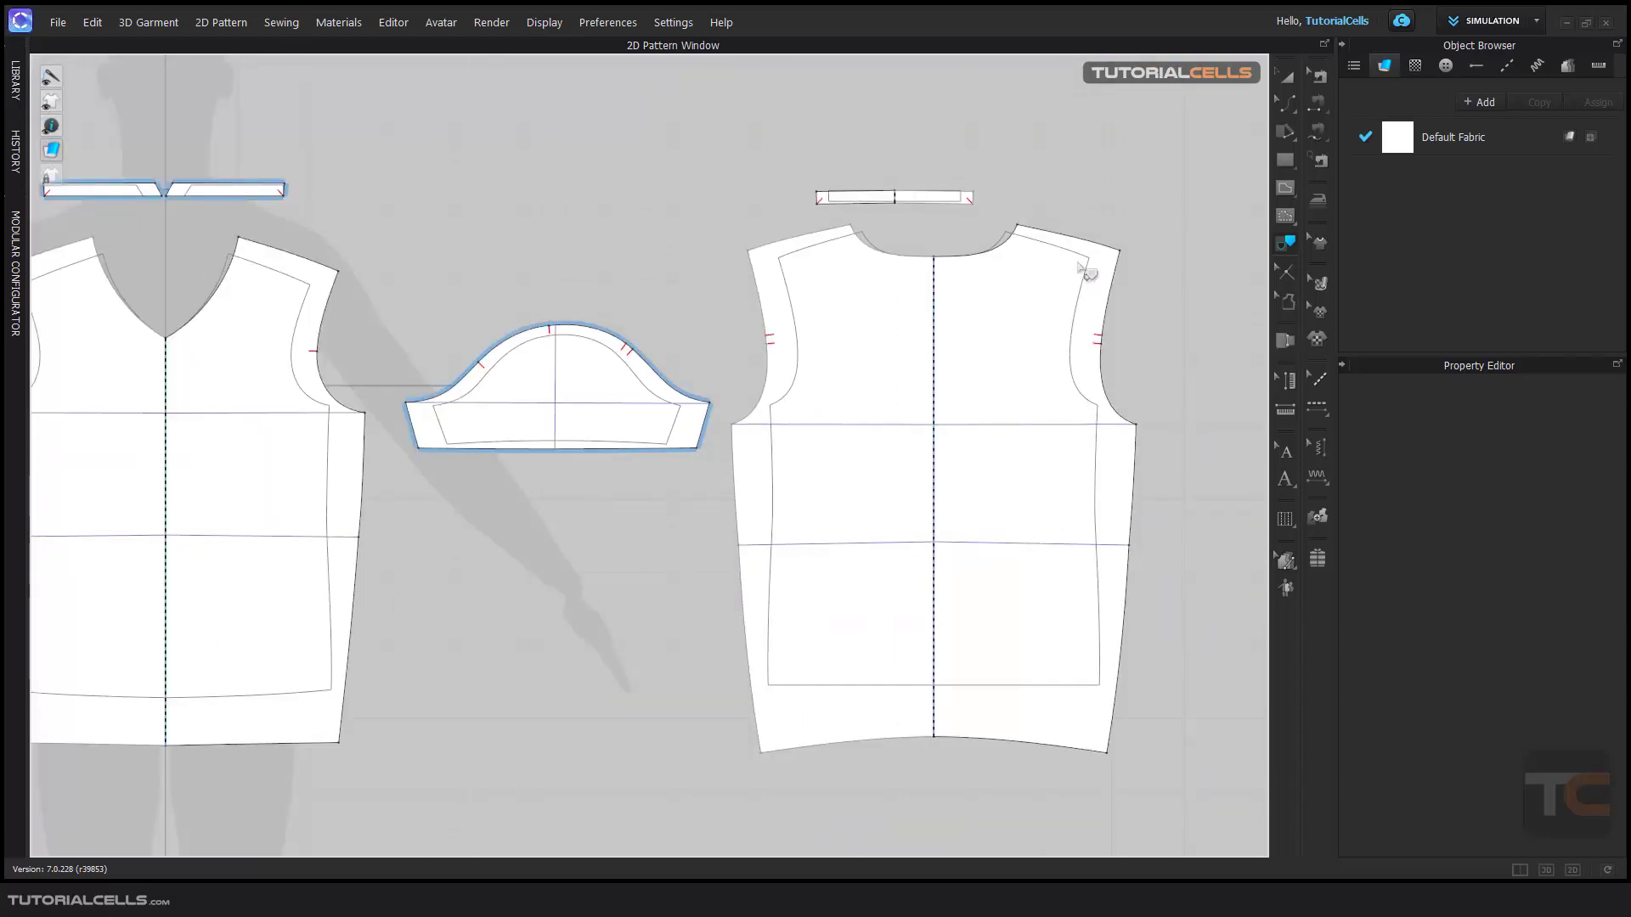
right_click(1080, 264)
click(1084, 261)
right_click(1084, 262)
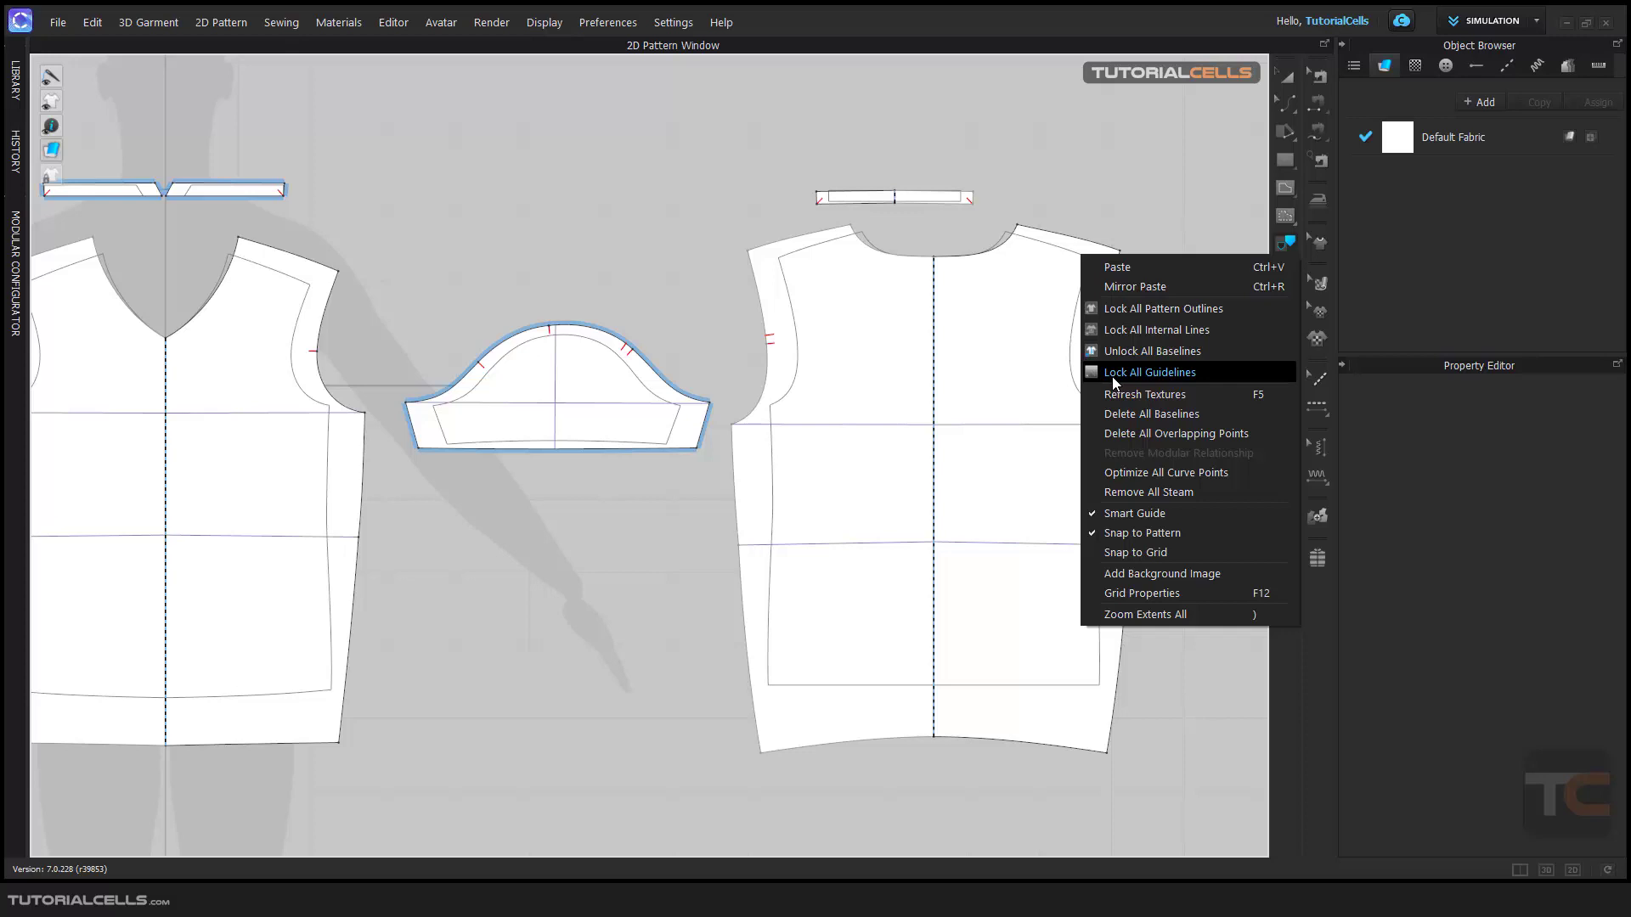
click(1119, 355)
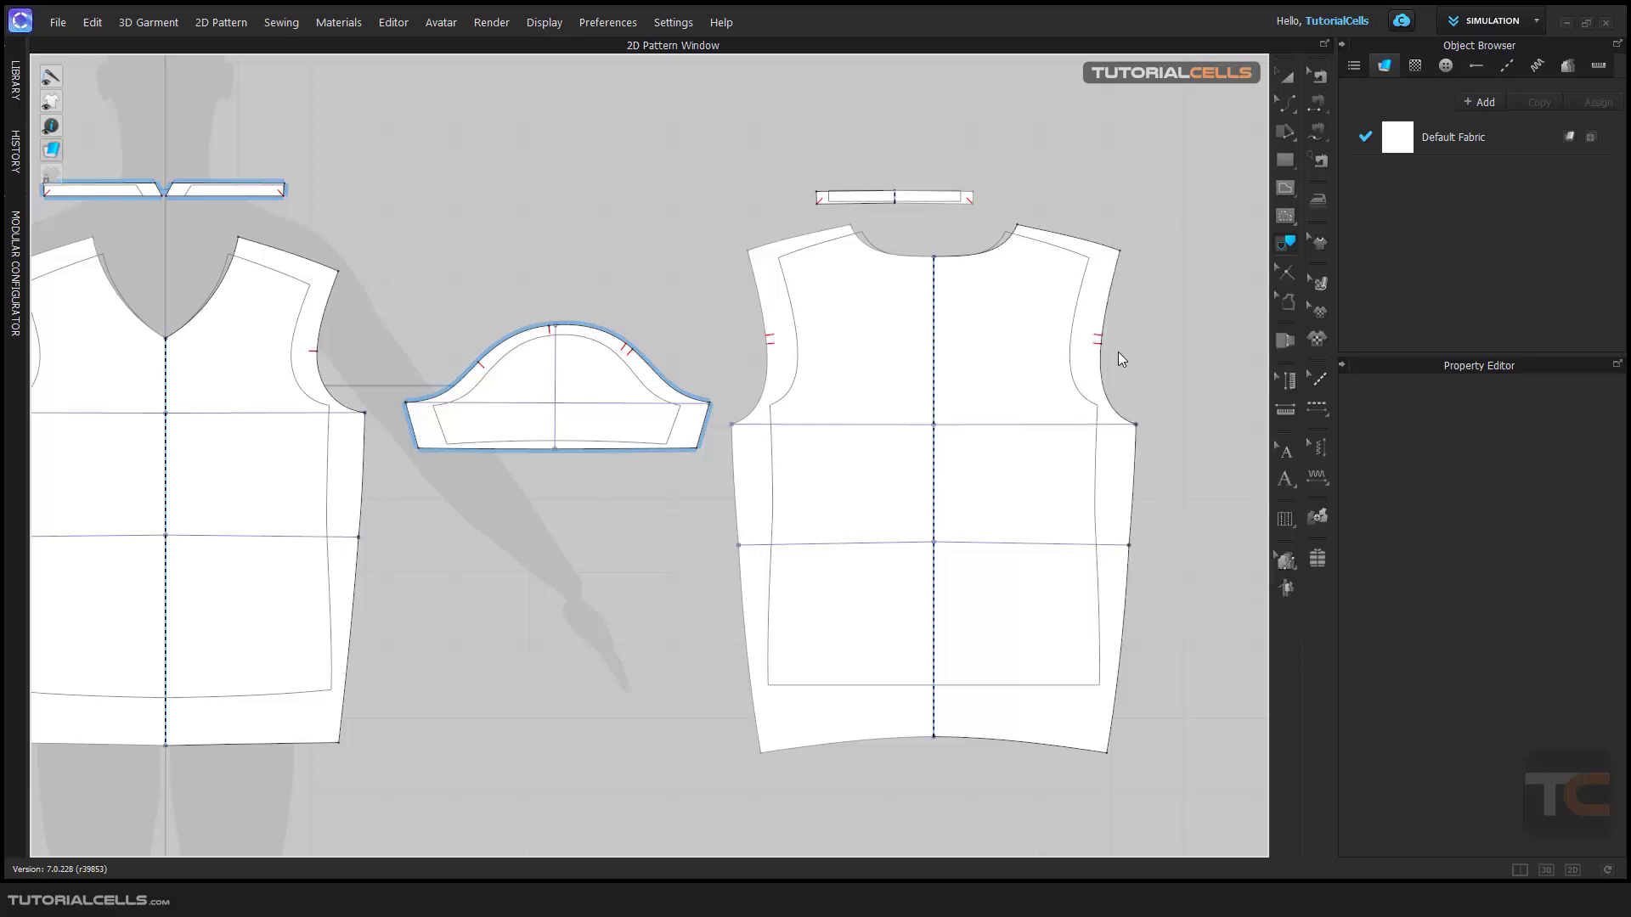
Lock all guidelines, then zoom out to review every pattern piece
right_click(1081, 301)
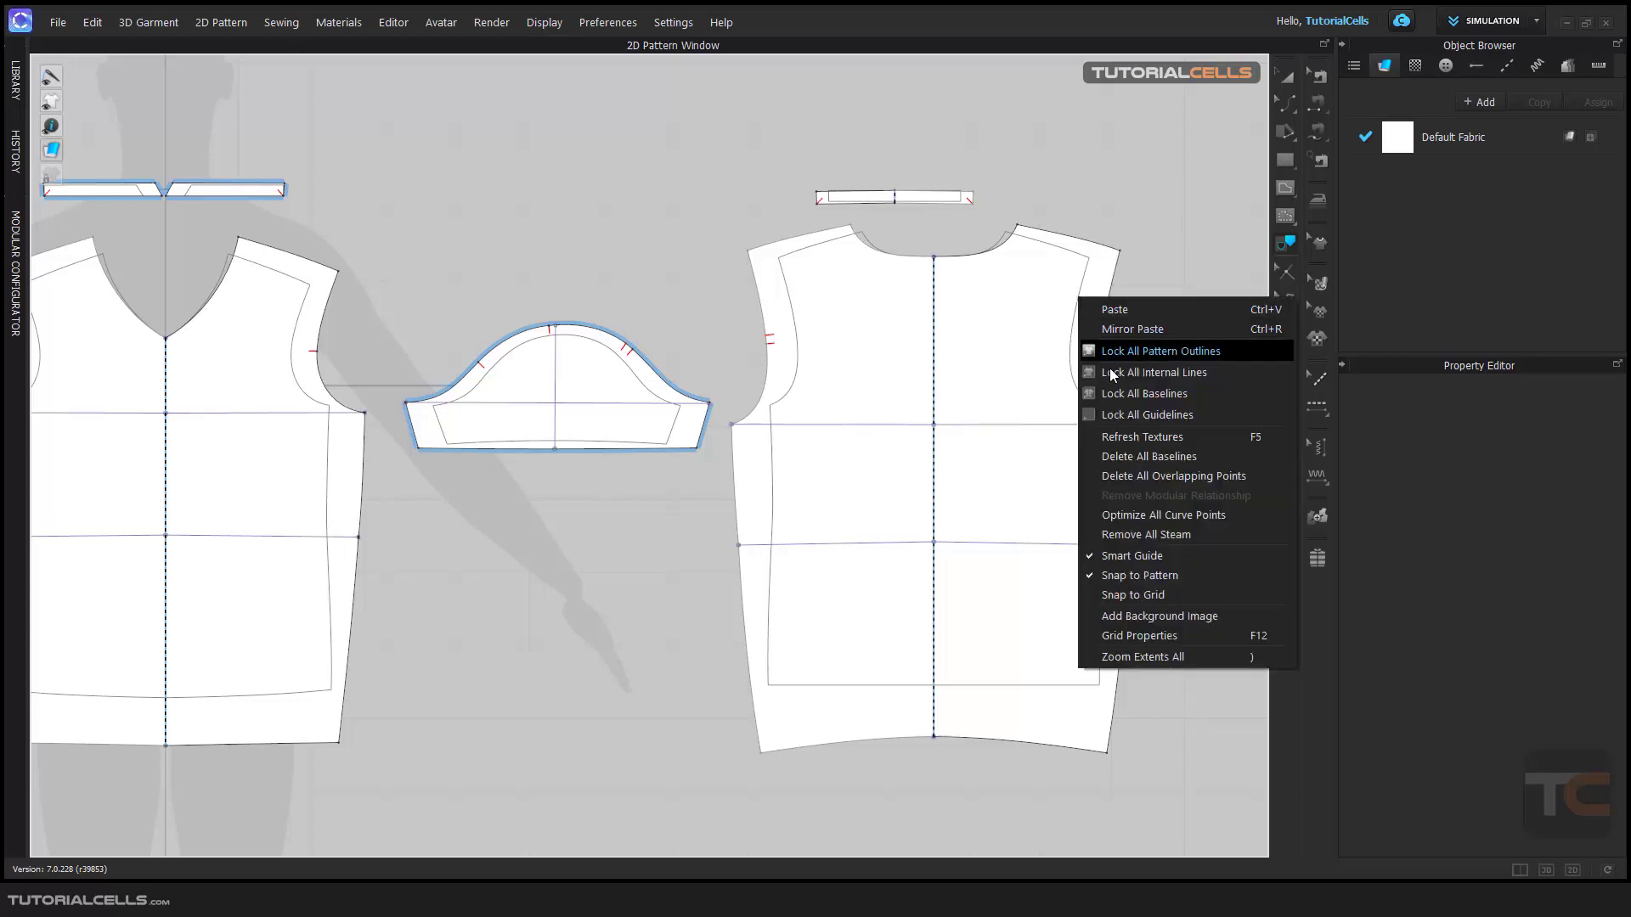
click(1124, 415)
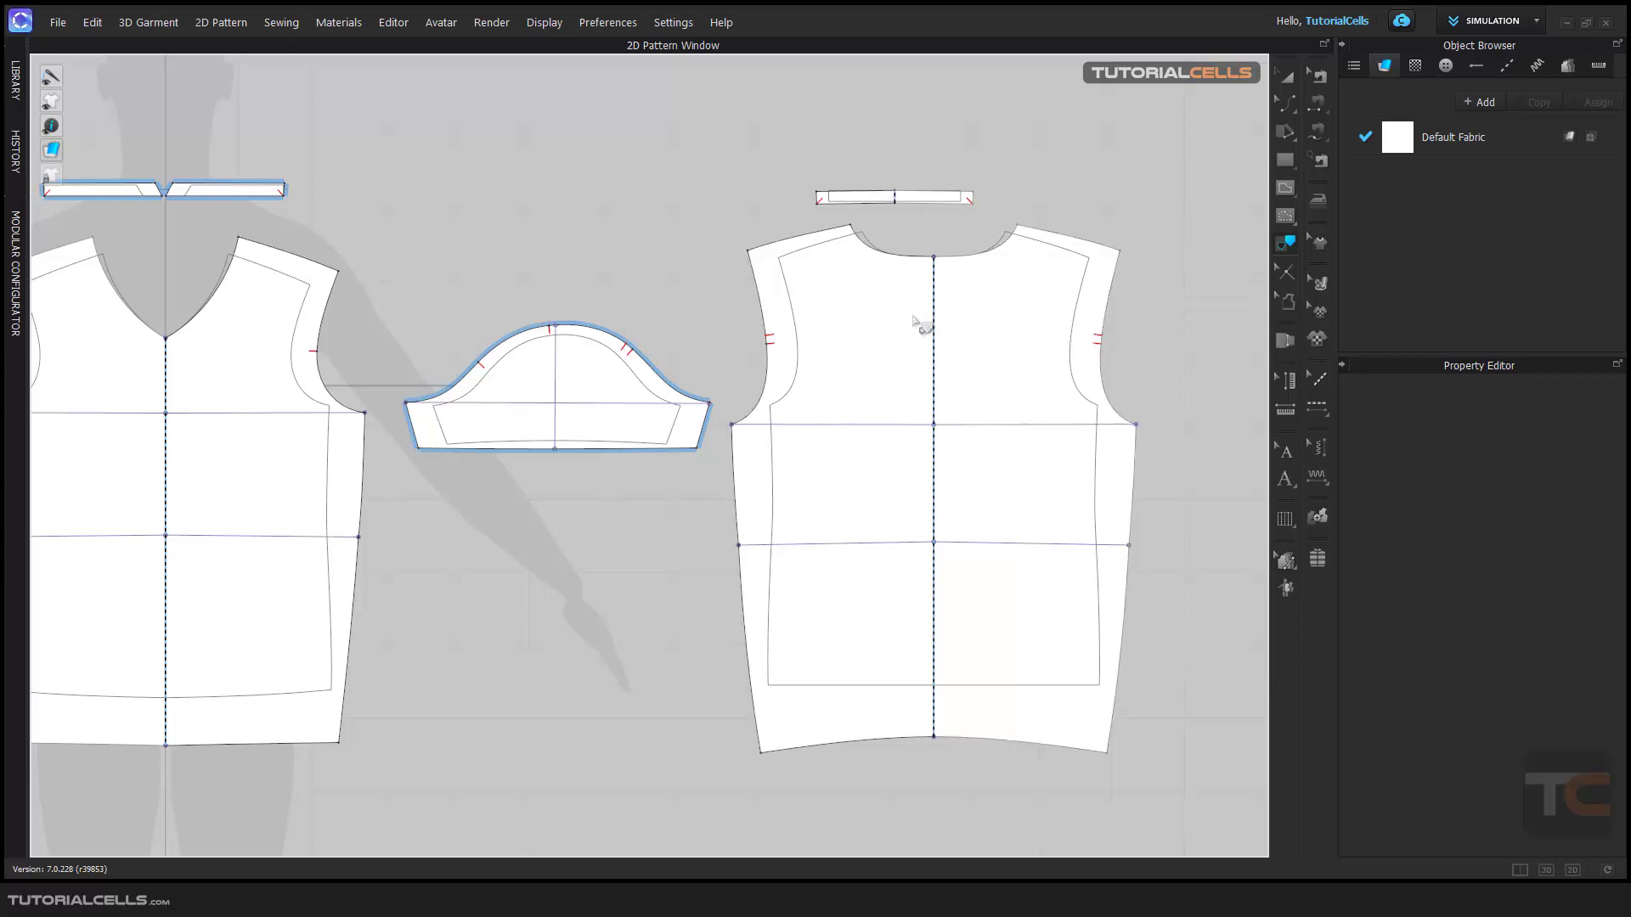
scroll(1087, 311, down, 5)
scroll(845, 365, up, 6)
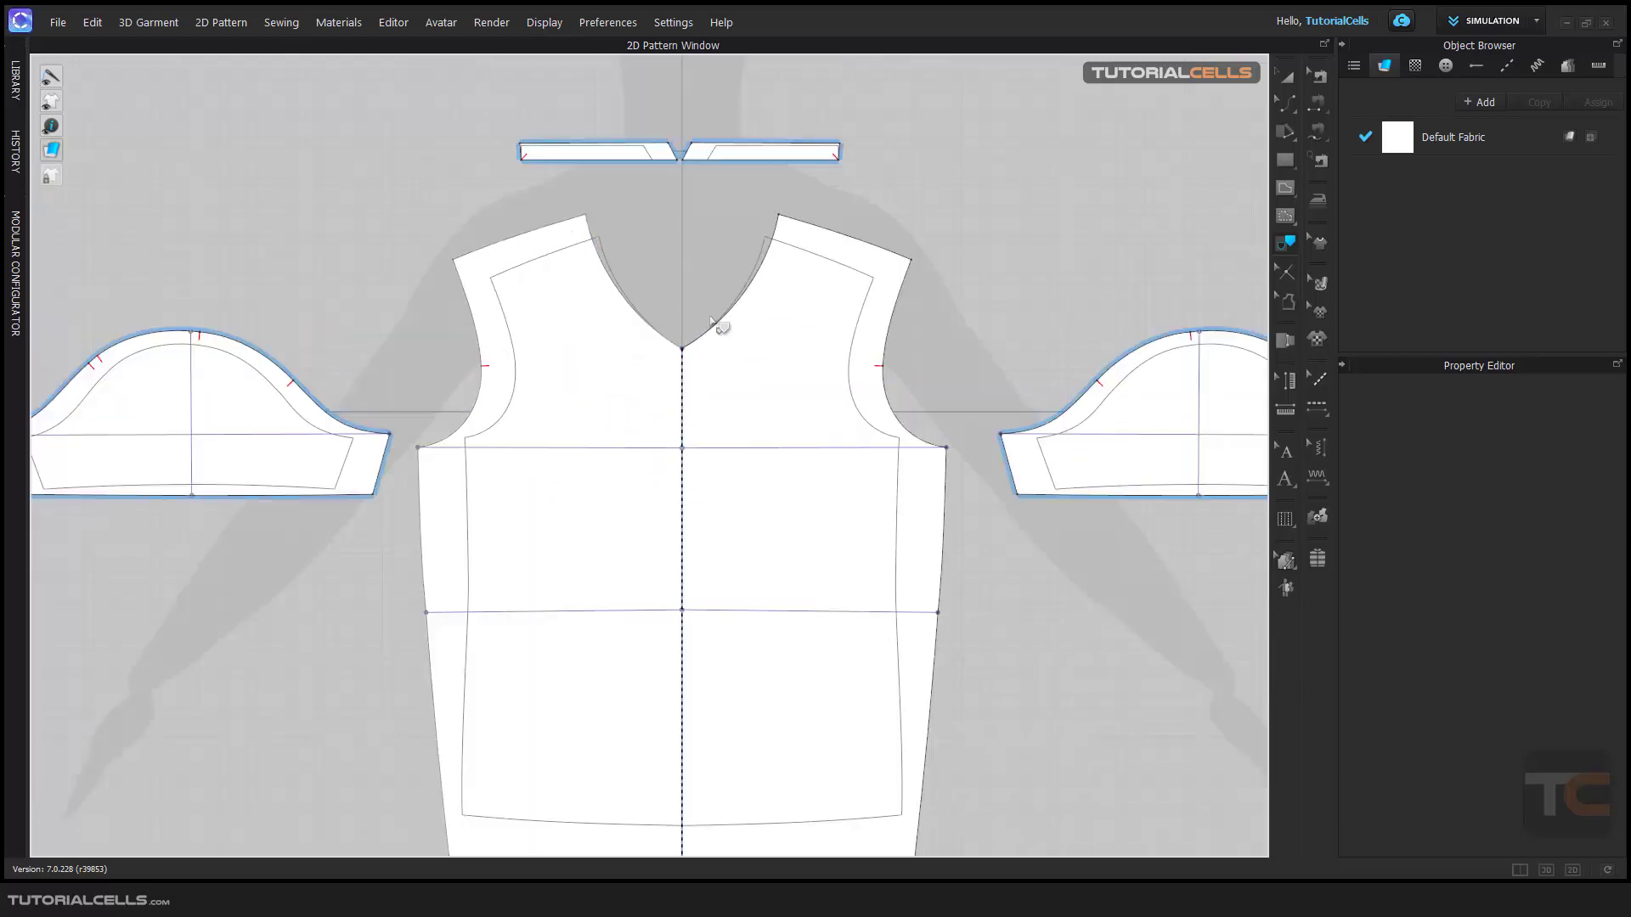
scroll(952, 518, down, 2)
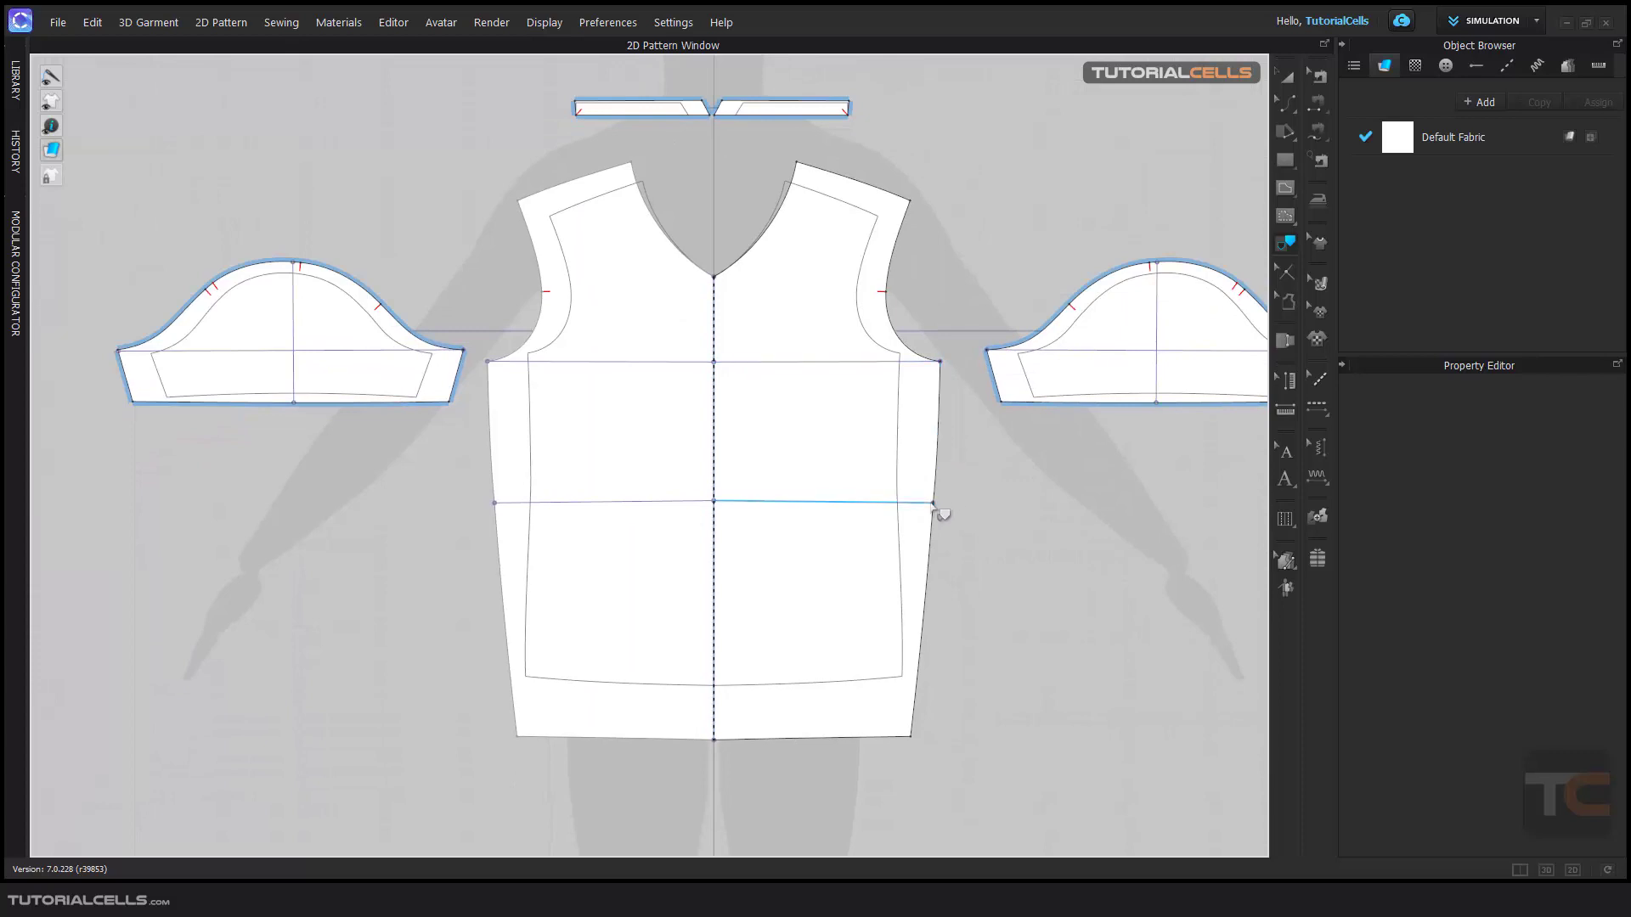
scroll(949, 515, down, 2)
Pan across the resized sleeves, front and back pieces, then open the Edit Grading flyout
right_drag(983, 505, 731, 455)
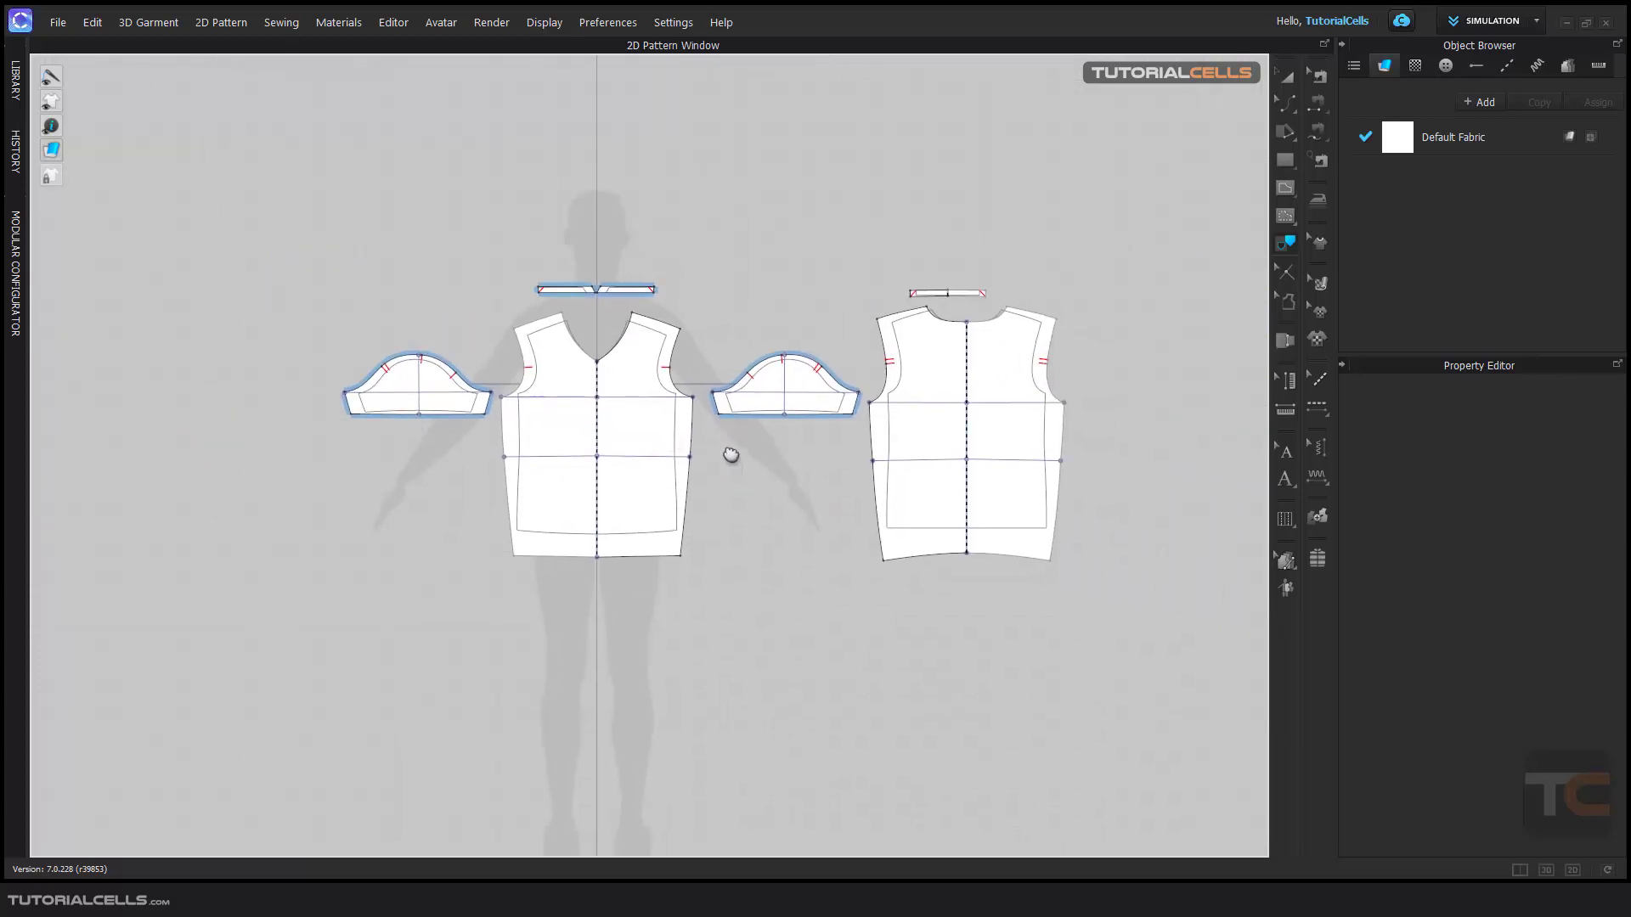
scroll(735, 456, up, 1)
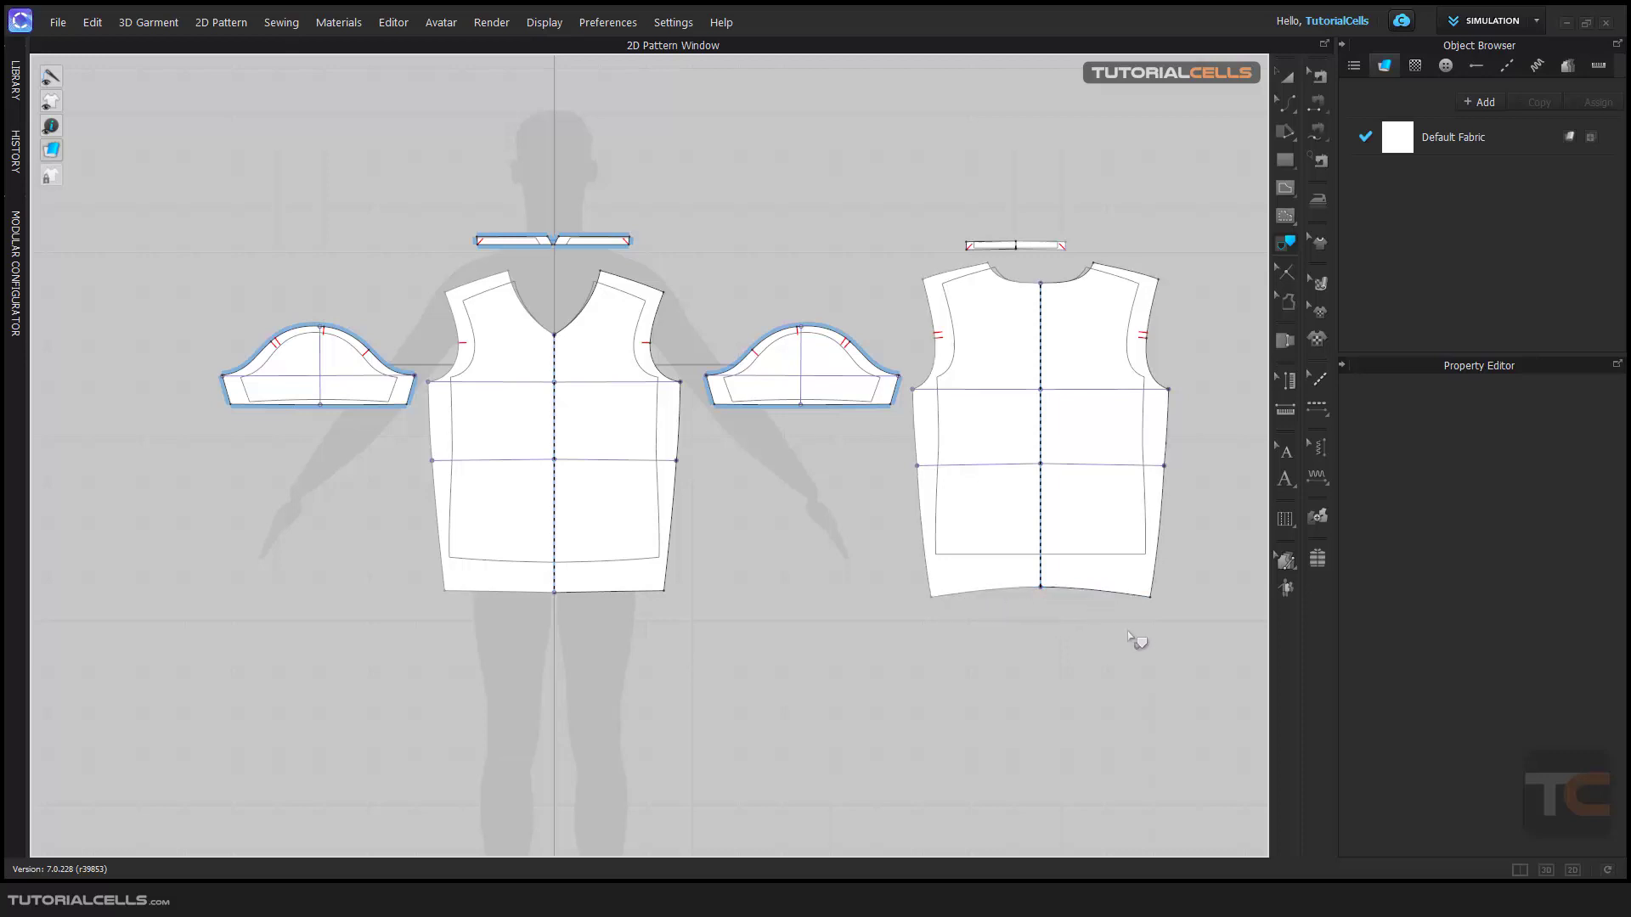
click(1285, 568)
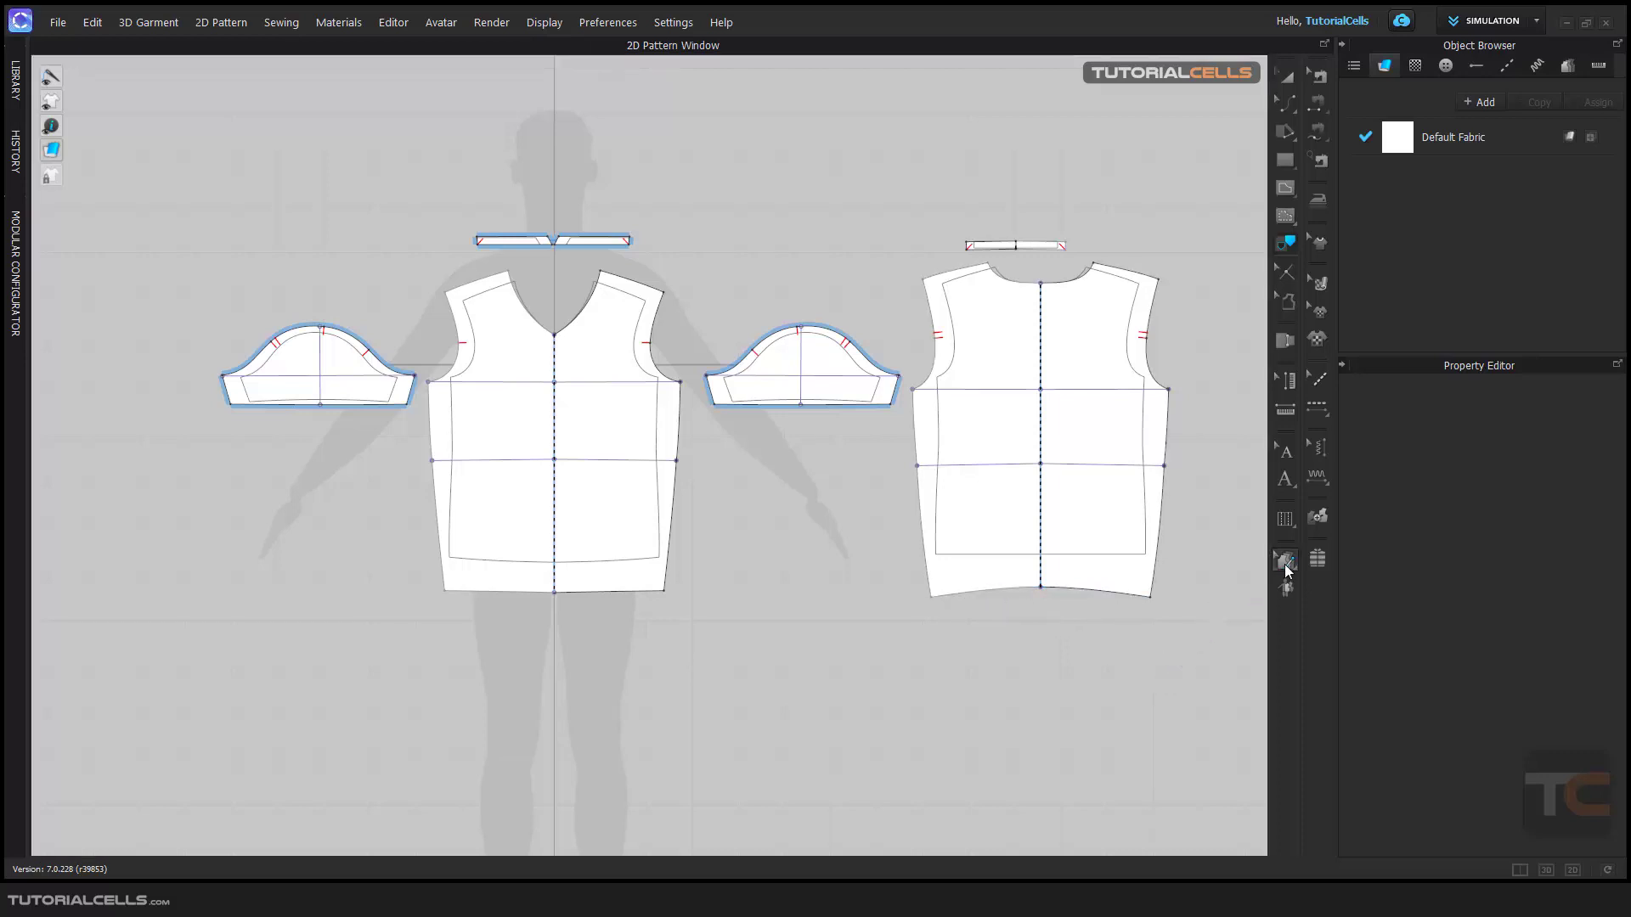